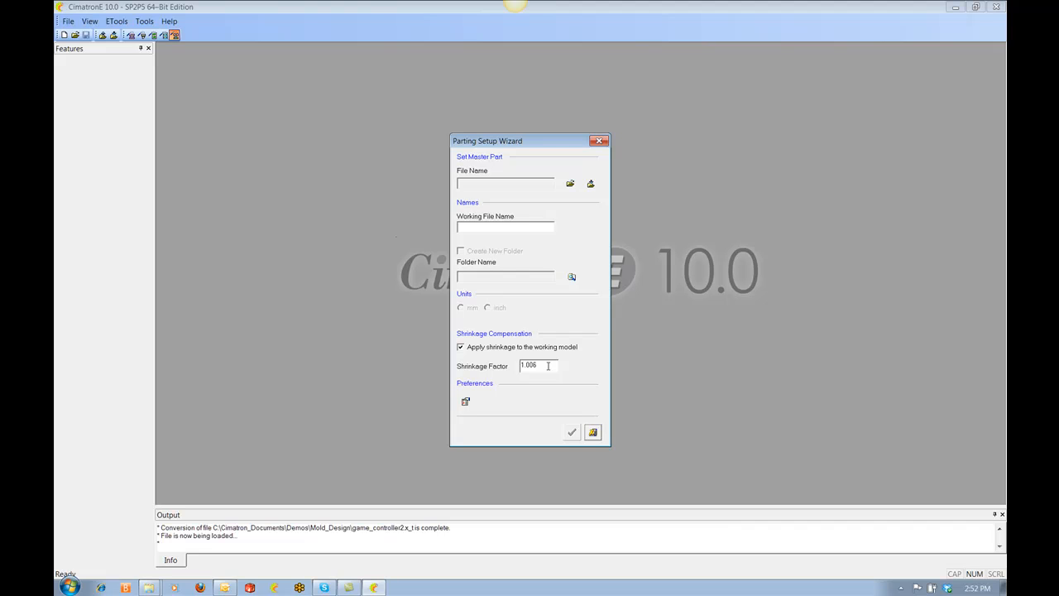
Dismiss the parting setup and set up a mold project with assembly name MD Training in a new folder
click(596, 436)
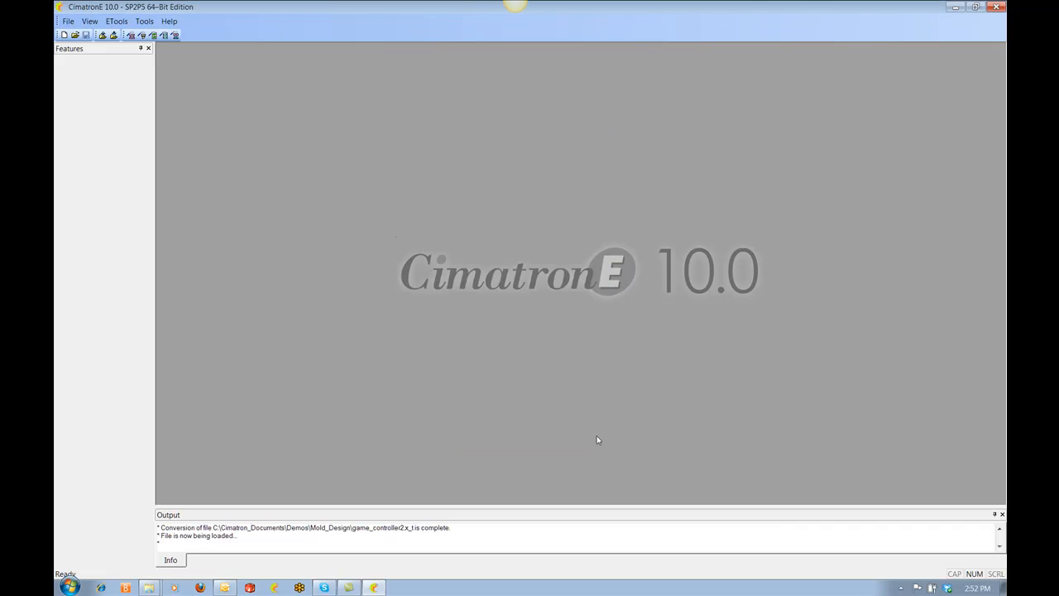
click(131, 35)
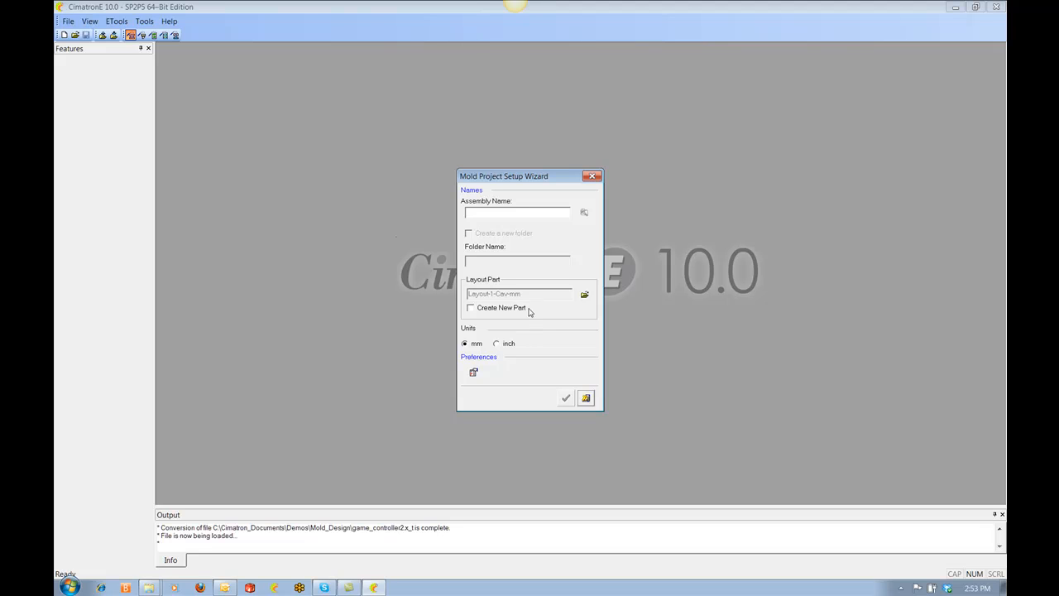
click(506, 215)
text(MD TR)
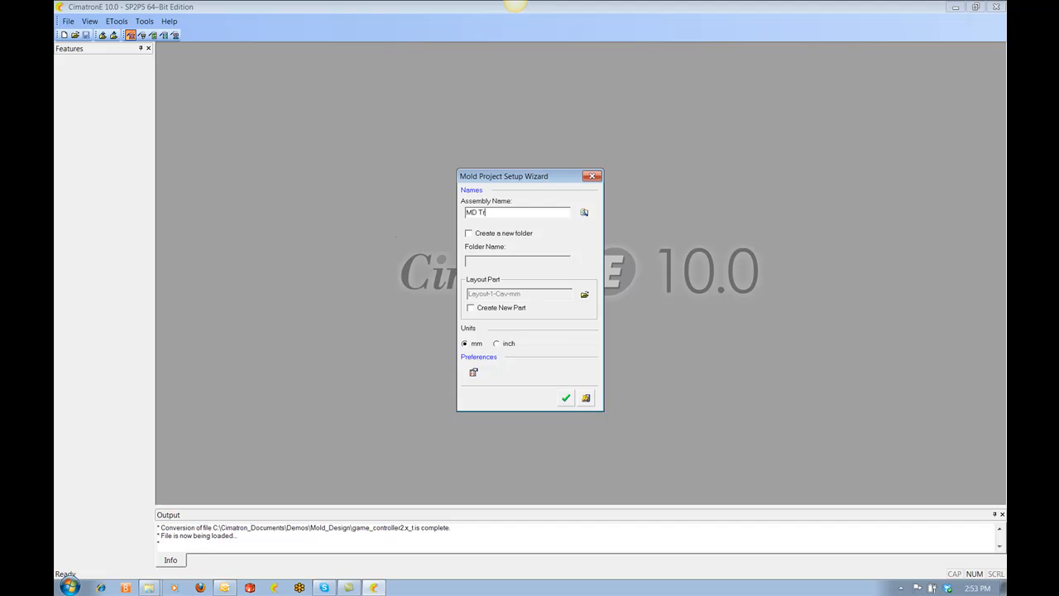
text(aining)
click(520, 237)
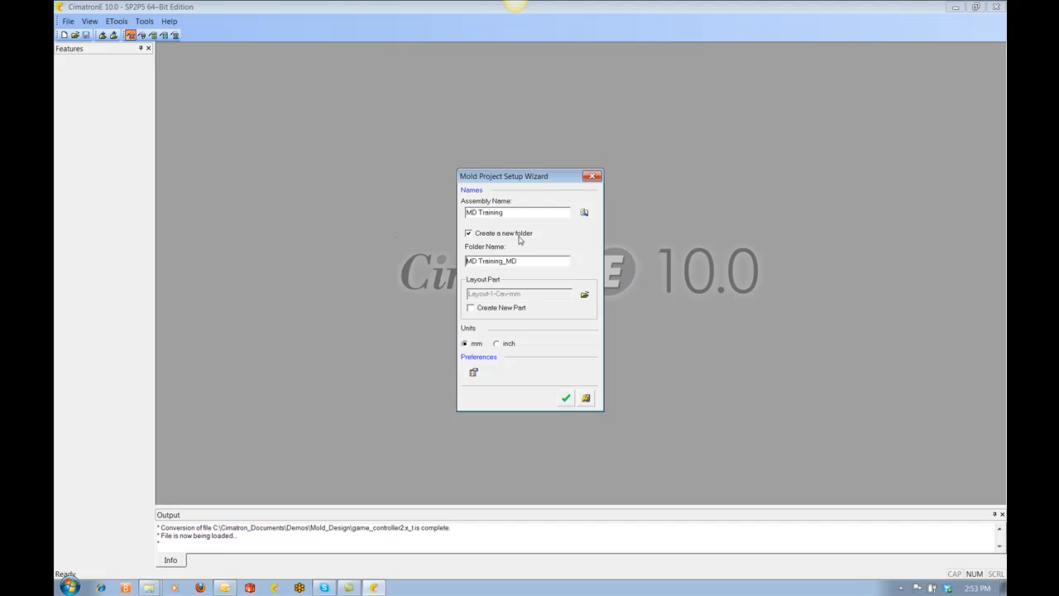
Choose C:\Cimatron_Documents\DEMOS\Mold_Design as the project's storage location
click(584, 212)
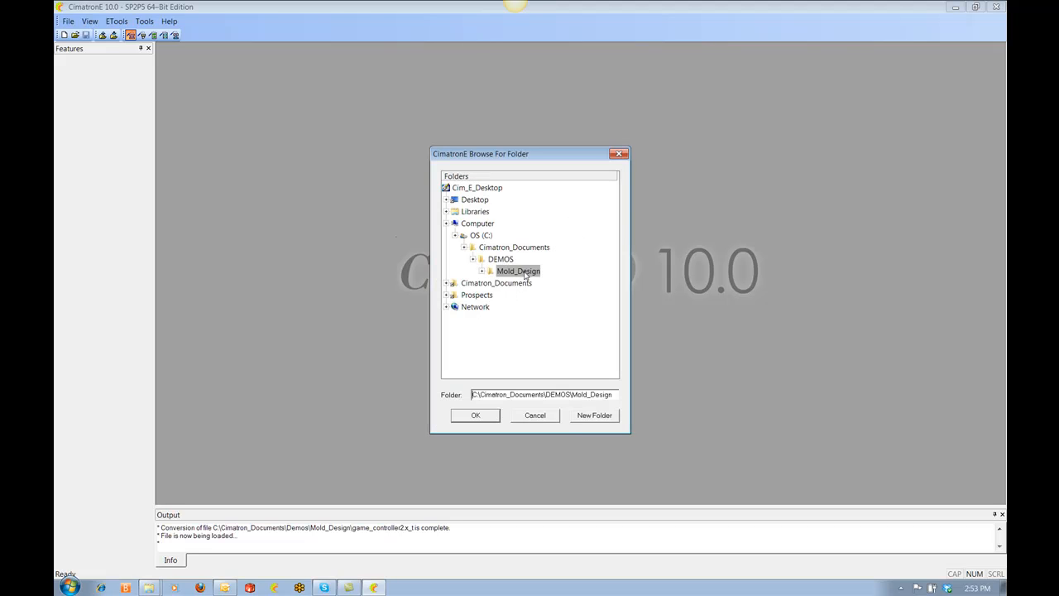
click(482, 271)
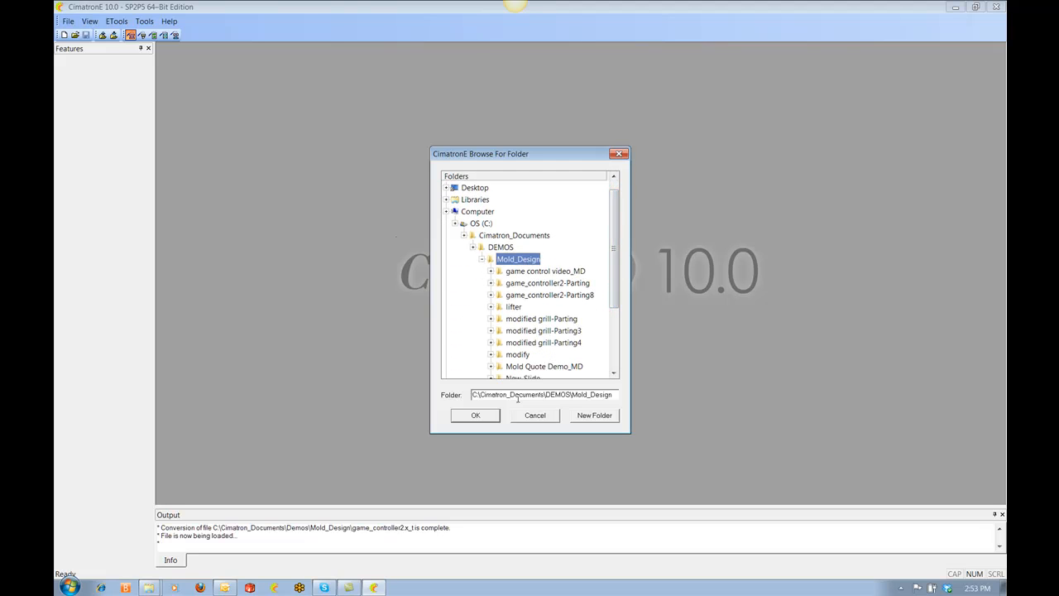
click(489, 417)
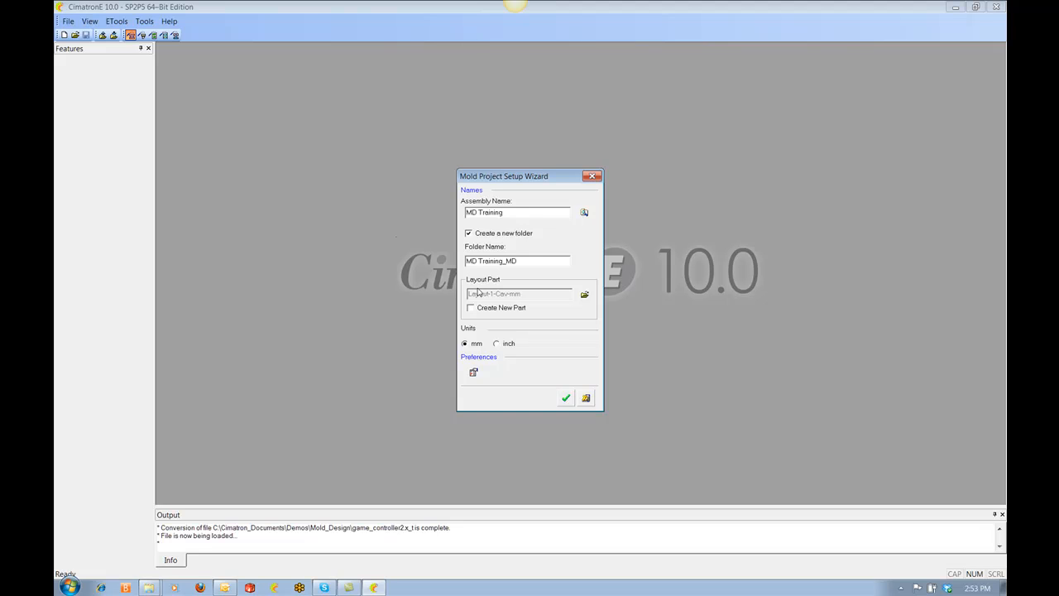
Create the mold project with a new layout part and inch units
click(483, 311)
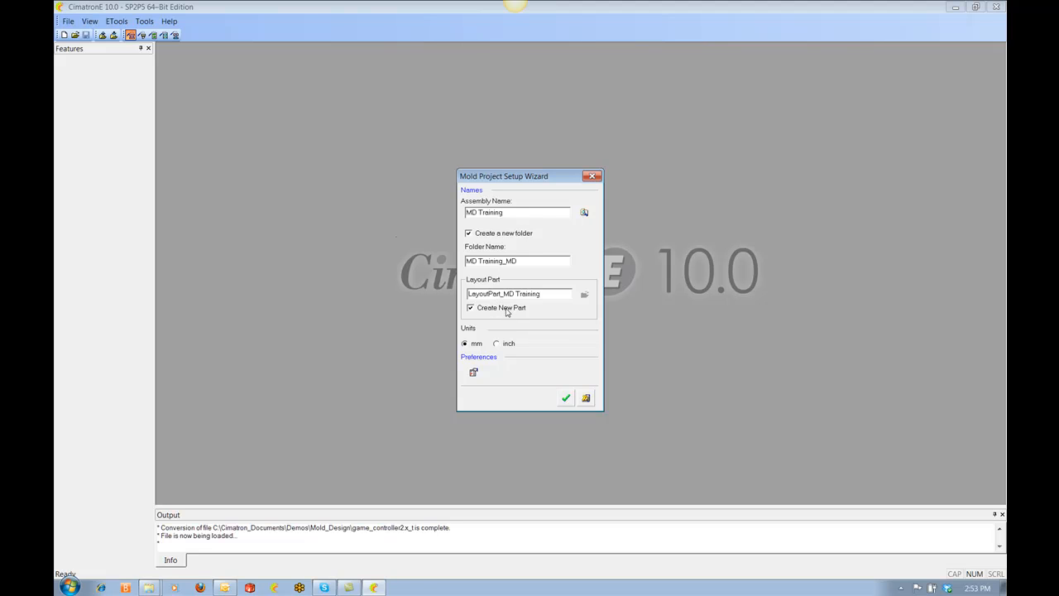
click(506, 344)
click(567, 399)
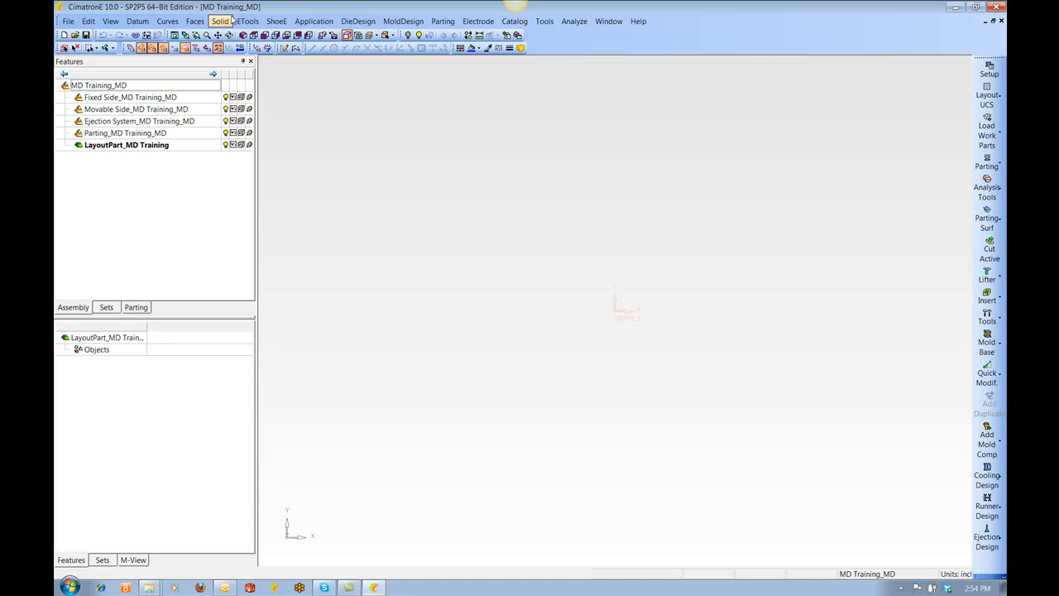
click(172, 22)
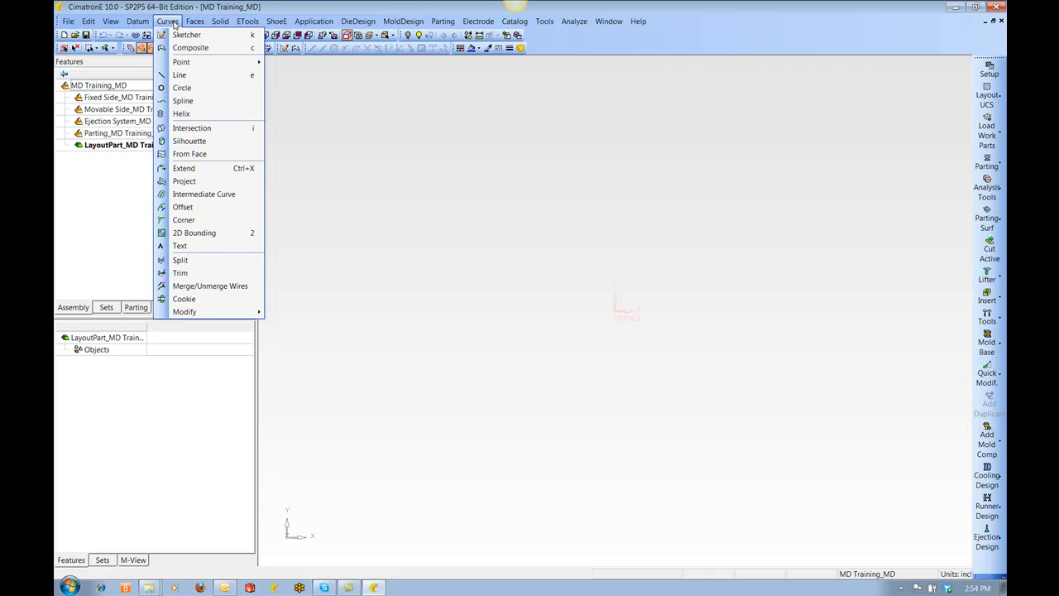
click(184, 35)
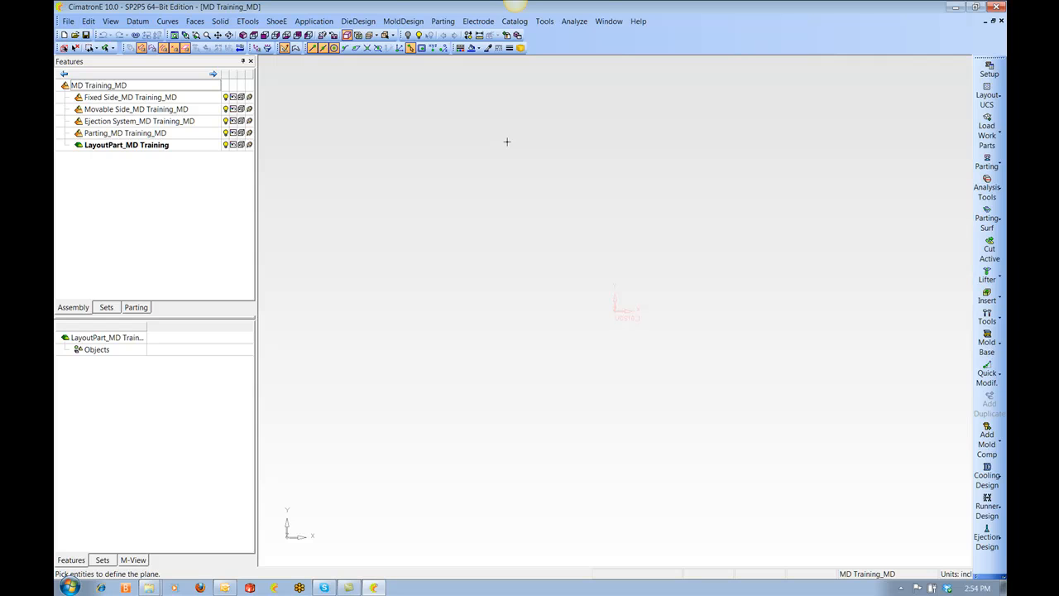
ctrl+drag(627, 314, 649, 212)
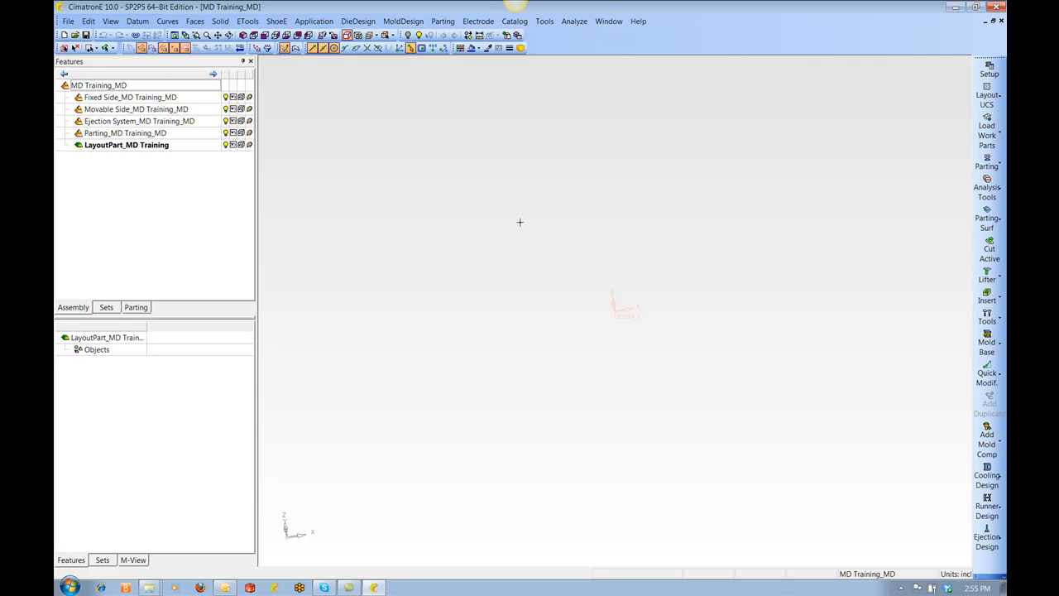
click(283, 49)
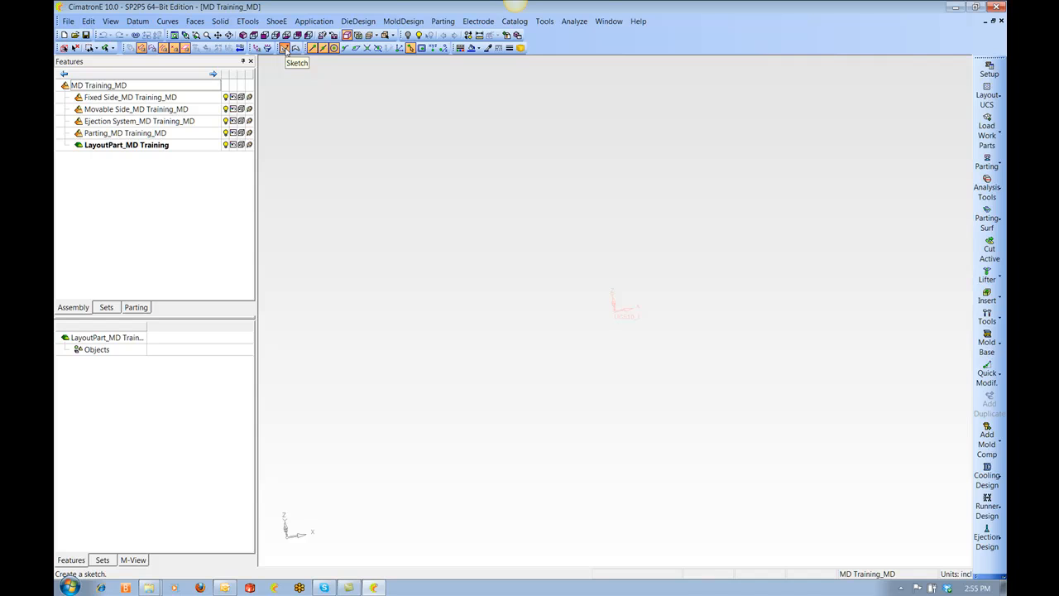
click(285, 49)
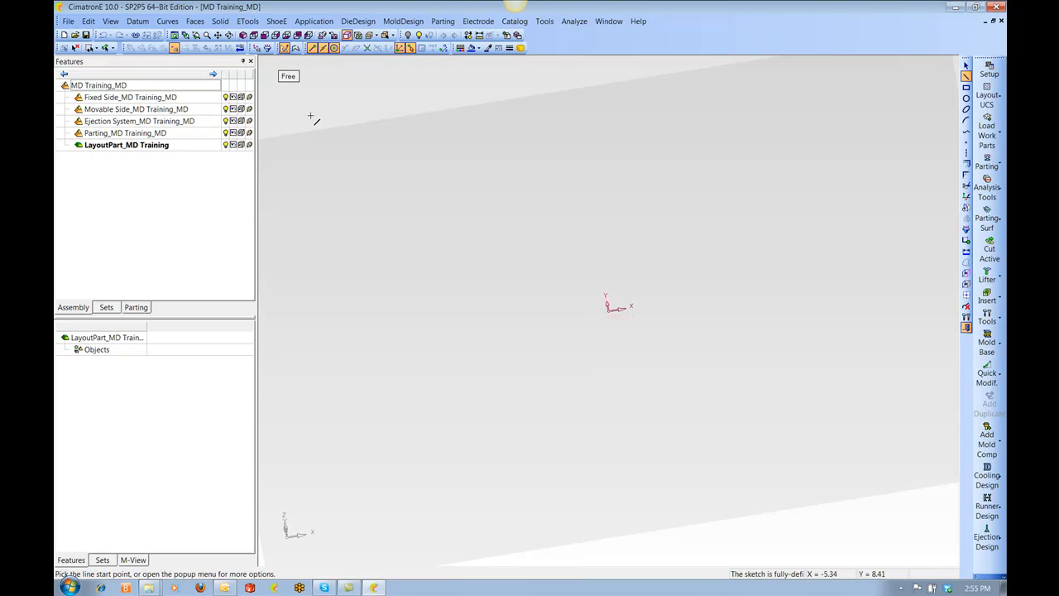
right_click(312, 117)
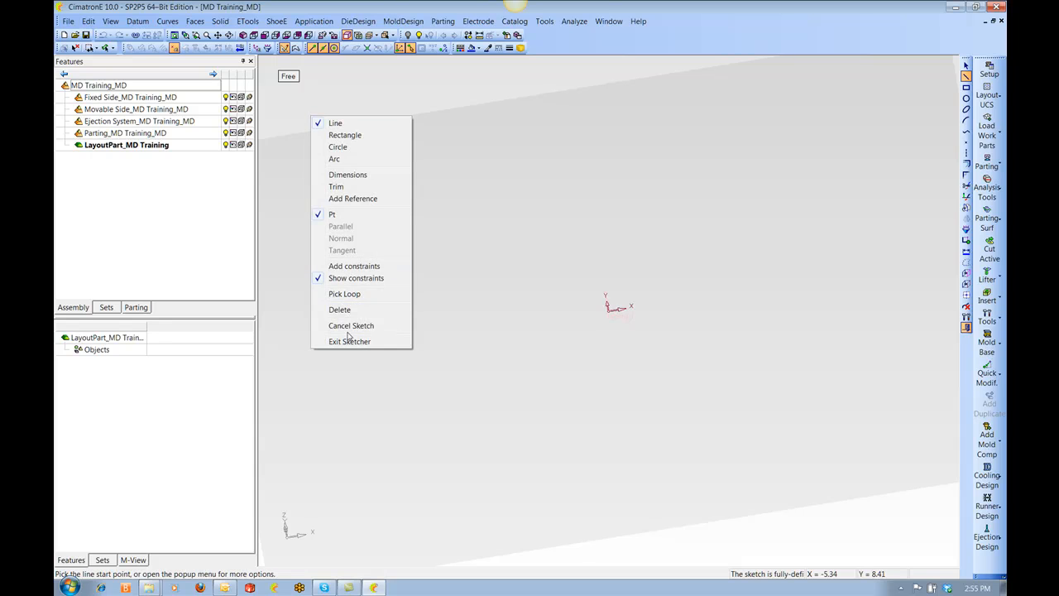
click(351, 325)
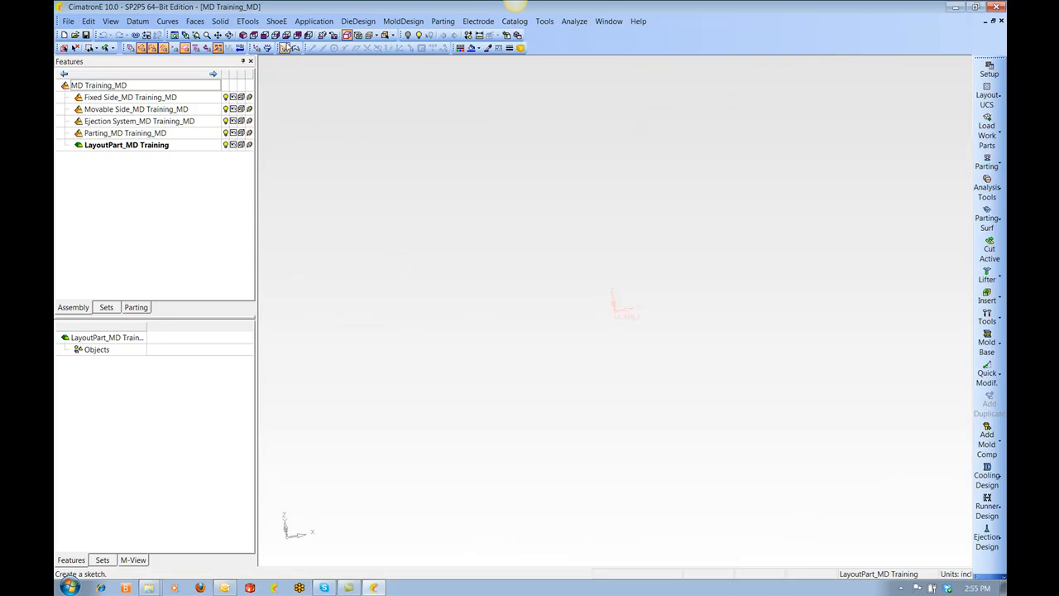
Start a new sketch on the default XY plane of the layout part
click(286, 47)
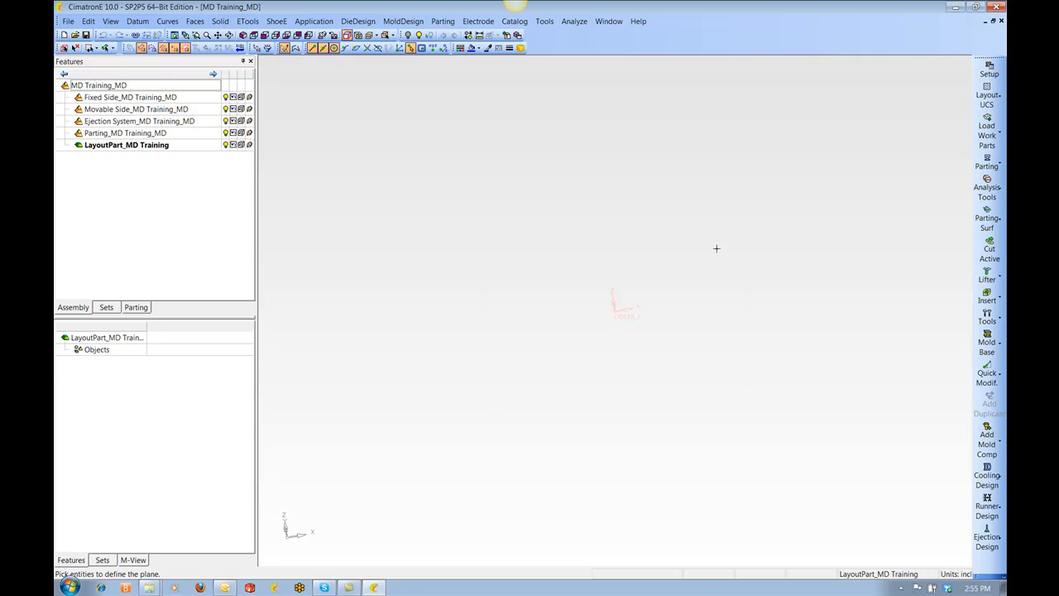
middle_click(514, 365)
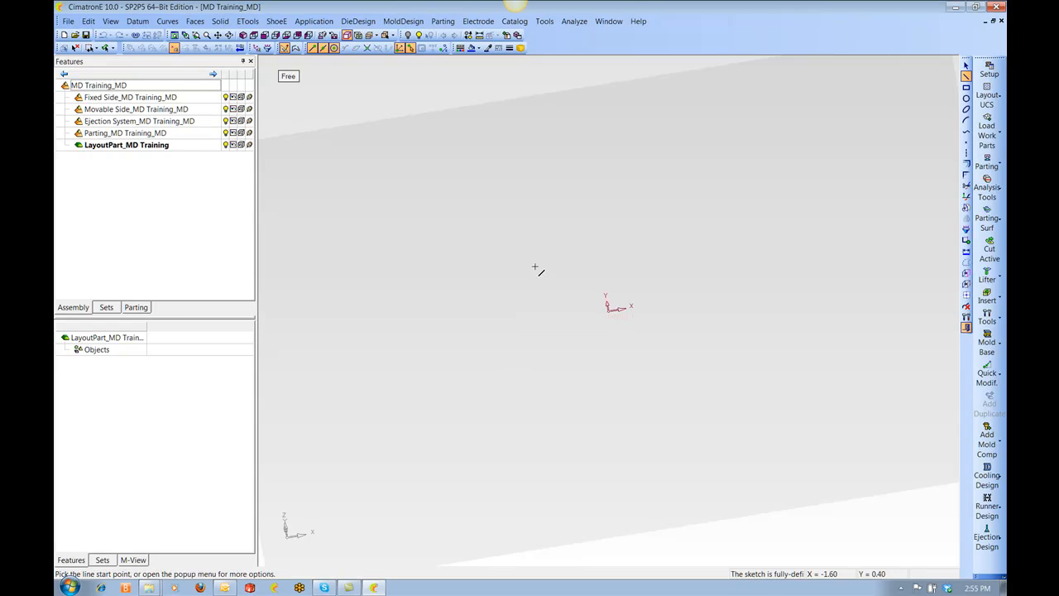
ctrl+right_drag(535, 267, 524, 377)
mouse_move(524, 377)
ctrl+mouse_down()
mouse_move(531, 329)
mouse_move(568, 358)
ctrl+mouse_up()
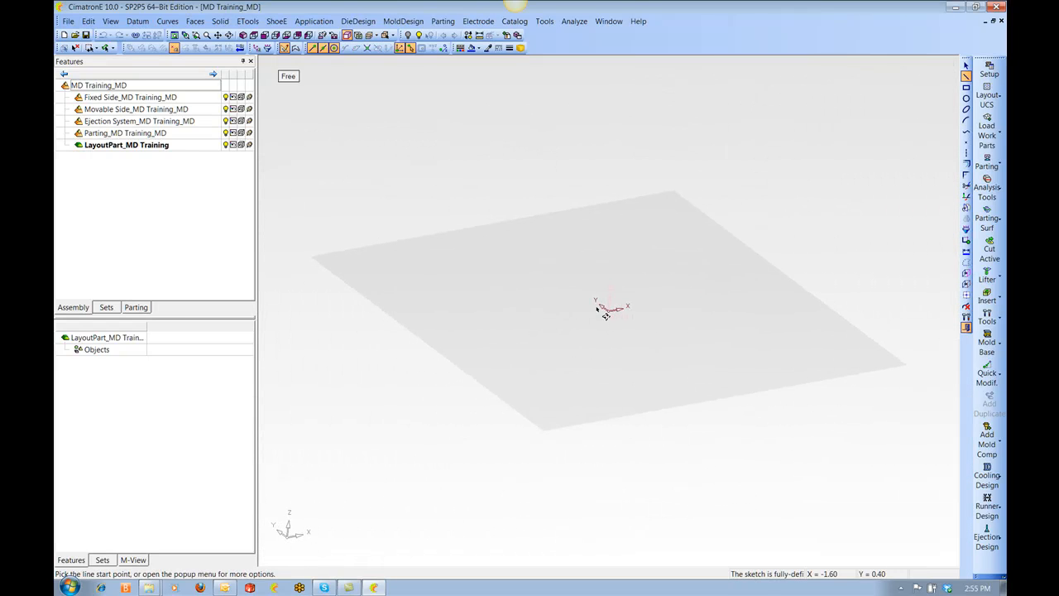
mouse_move(636, 330)
ctrl+mouse_down()
mouse_move(634, 394)
mouse_move(622, 332)
mouse_move(566, 369)
ctrl+mouse_up()
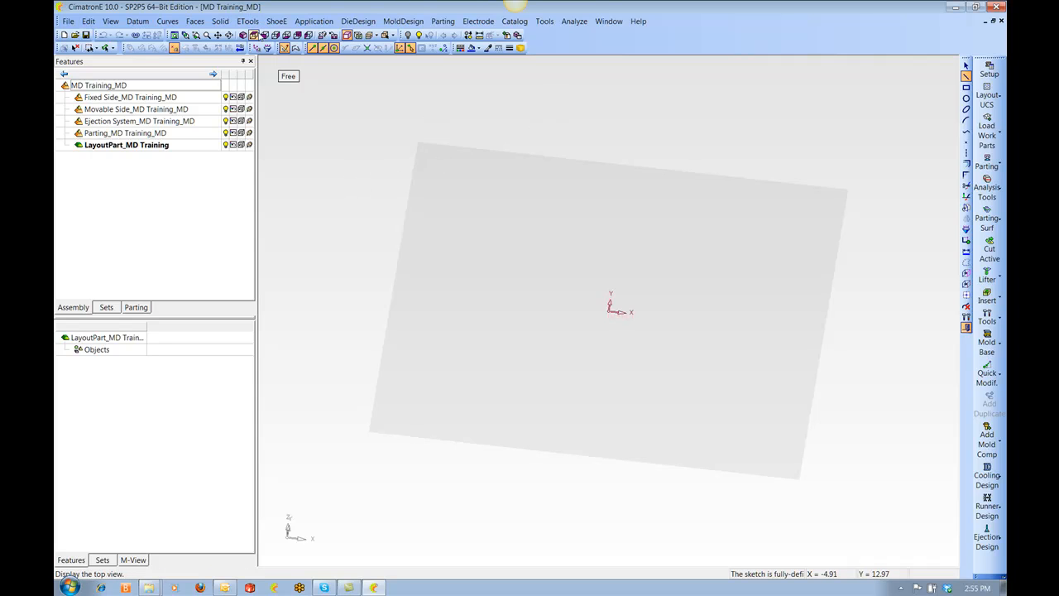
click(254, 36)
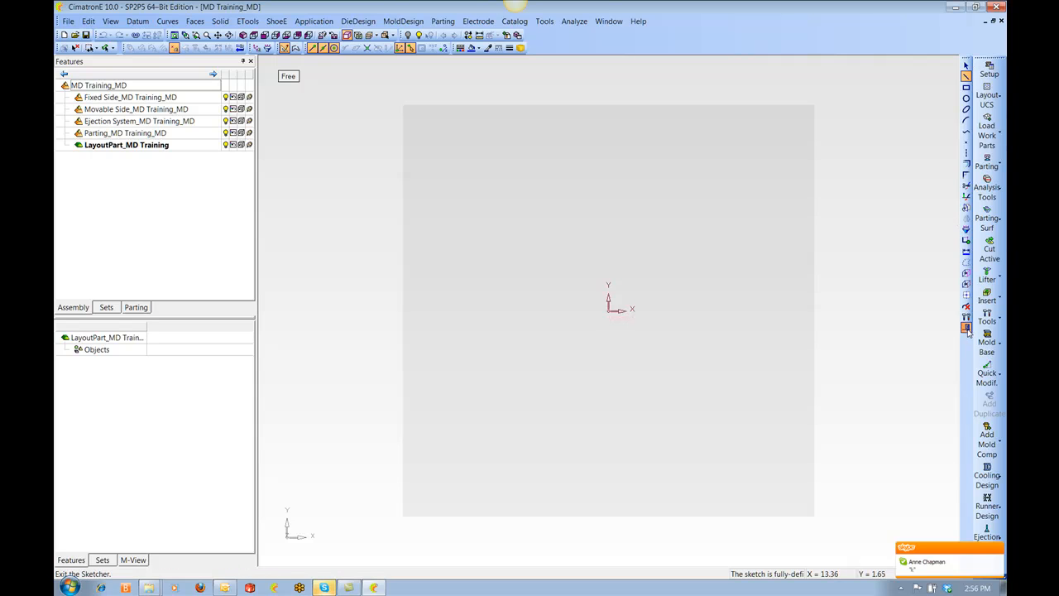
Place two sketch points level with the origin, one about 6.28 inches along positive X and one on the negative X side
click(966, 143)
click(772, 310)
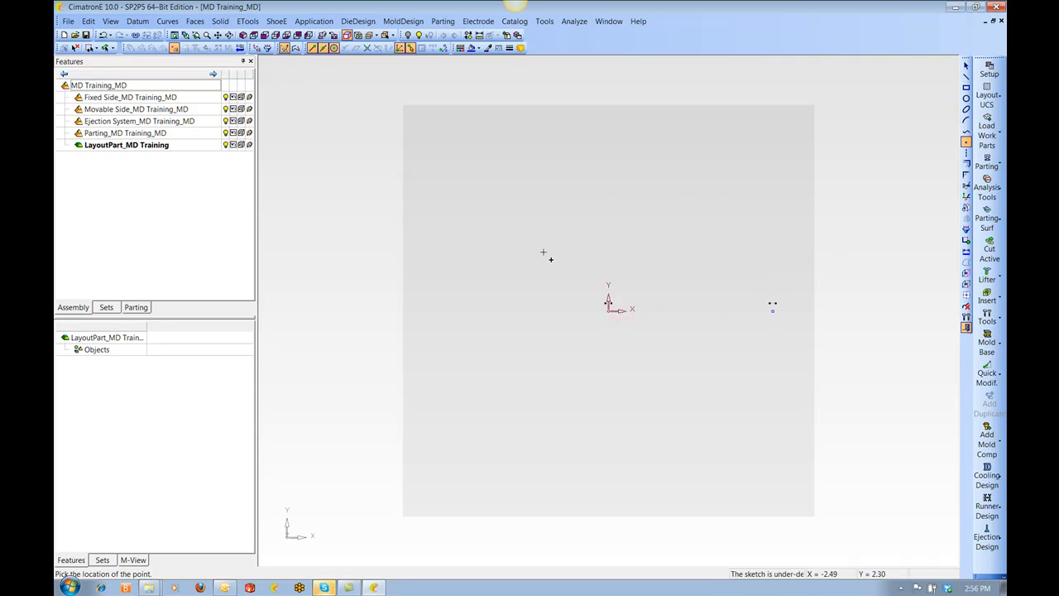
click(477, 311)
middle_click(521, 234)
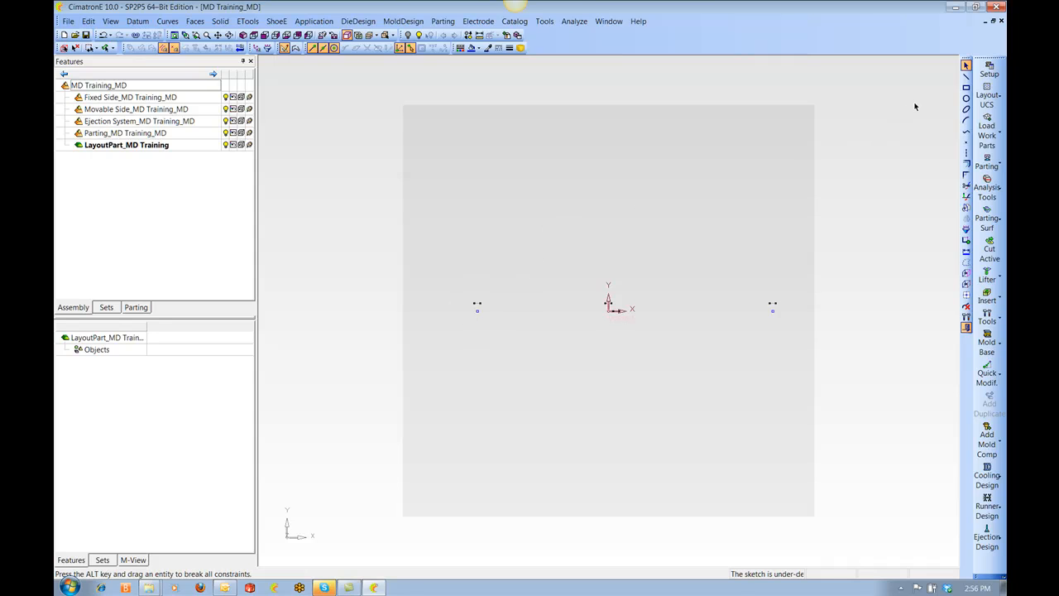
Dimension the point on the positive X side to the origin and set its distance to 3.5 inches
click(967, 251)
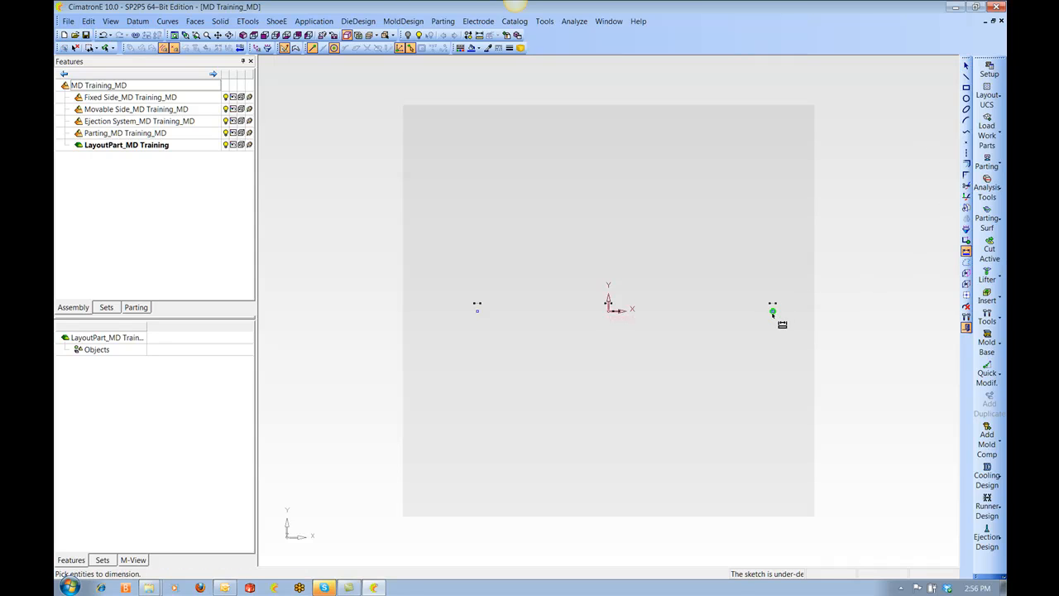
click(771, 306)
click(608, 309)
click(692, 293)
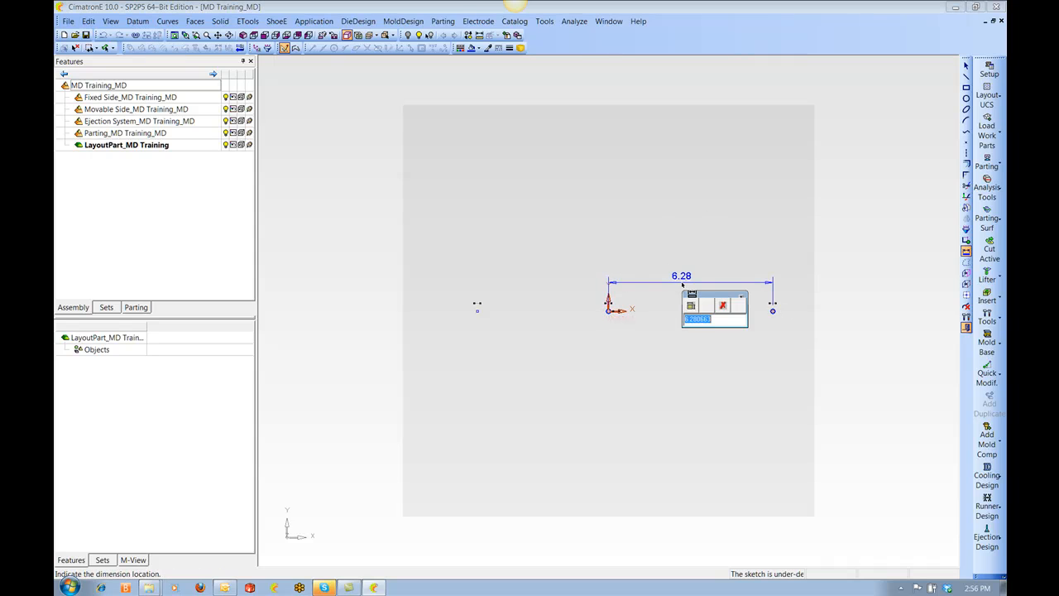
text(3.5)
key(Return)
scroll(608, 306, up, 3)
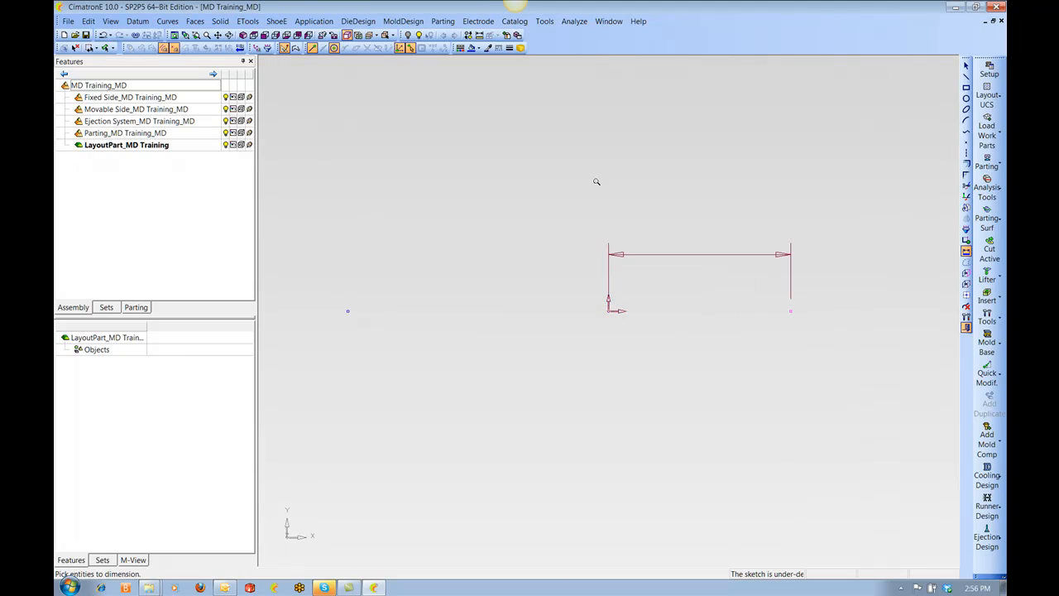
Dimension the point on the negative X side to the origin and set its distance to 3.5 inches
click(609, 309)
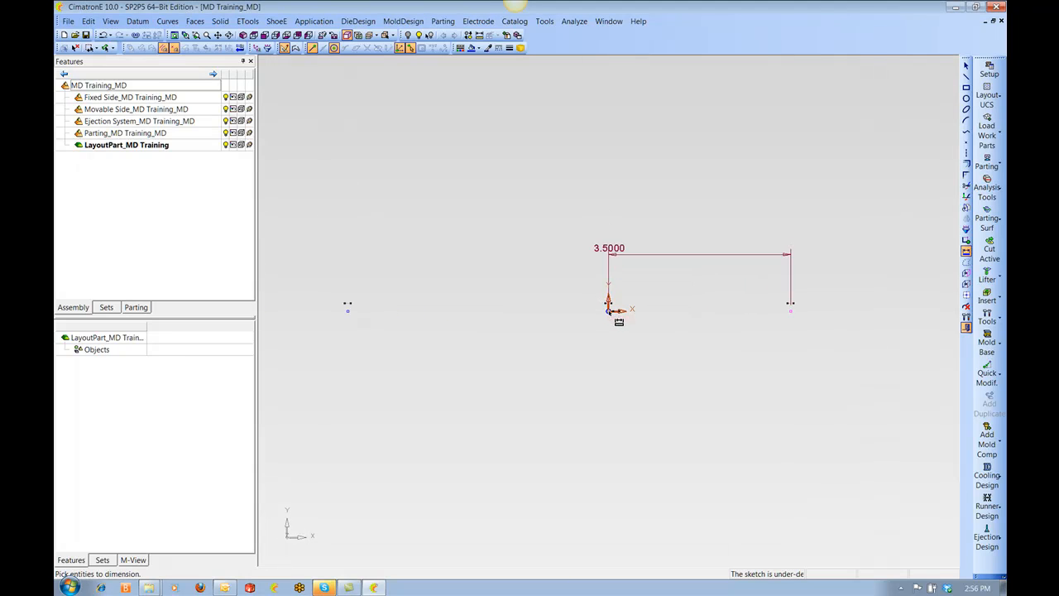
click(347, 307)
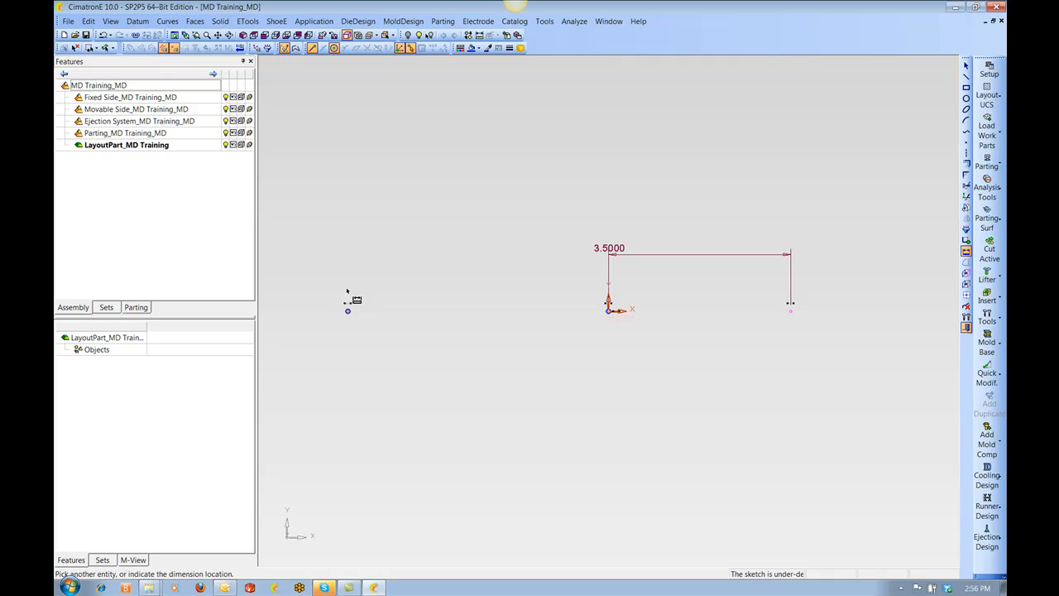
click(469, 260)
text(3.5)
key(Return)
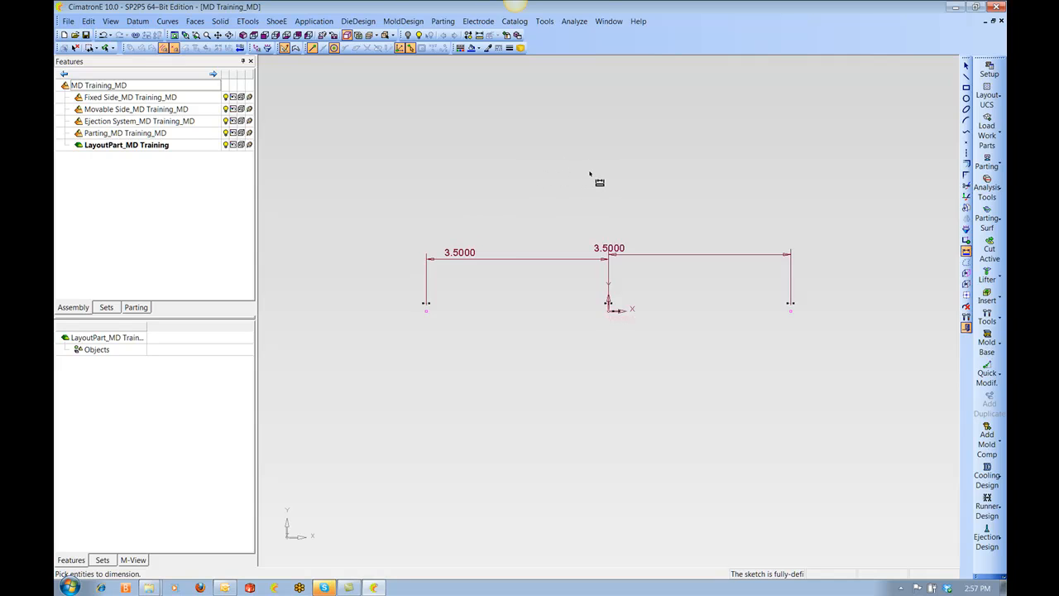
key(Escape)
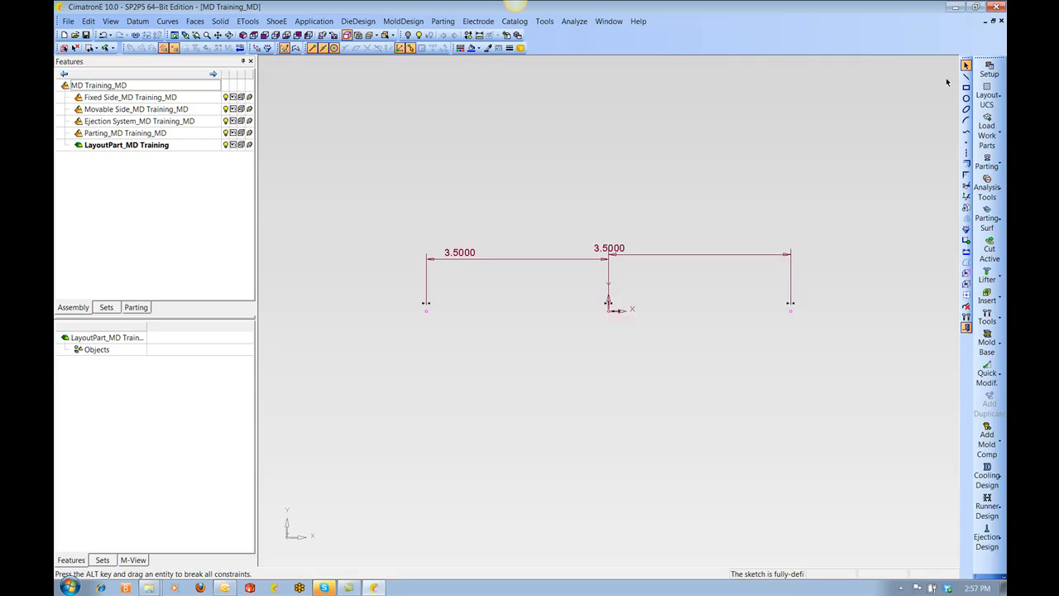
Draw a connected line chain around the points: horizontal about 3 inches above them, vertical on the positive X side, and a zigzag below
click(966, 76)
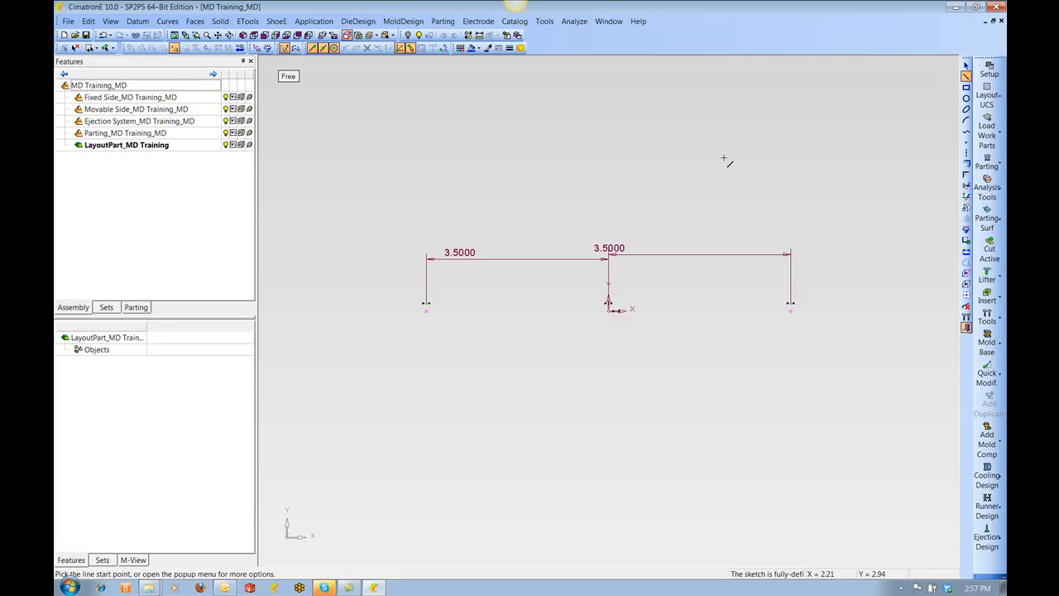
click(359, 151)
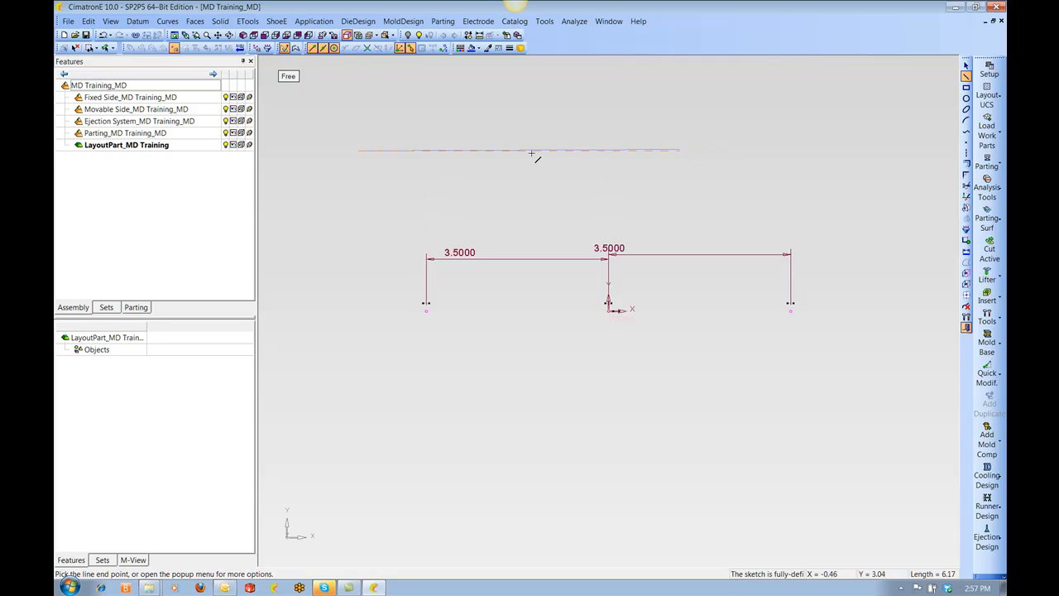
click(856, 152)
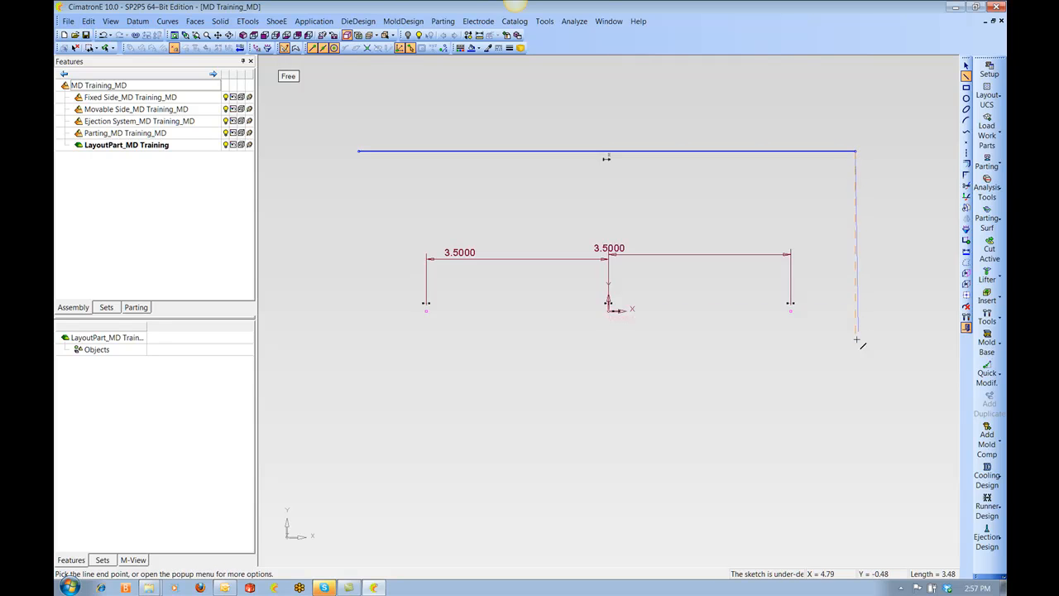
click(855, 457)
click(548, 526)
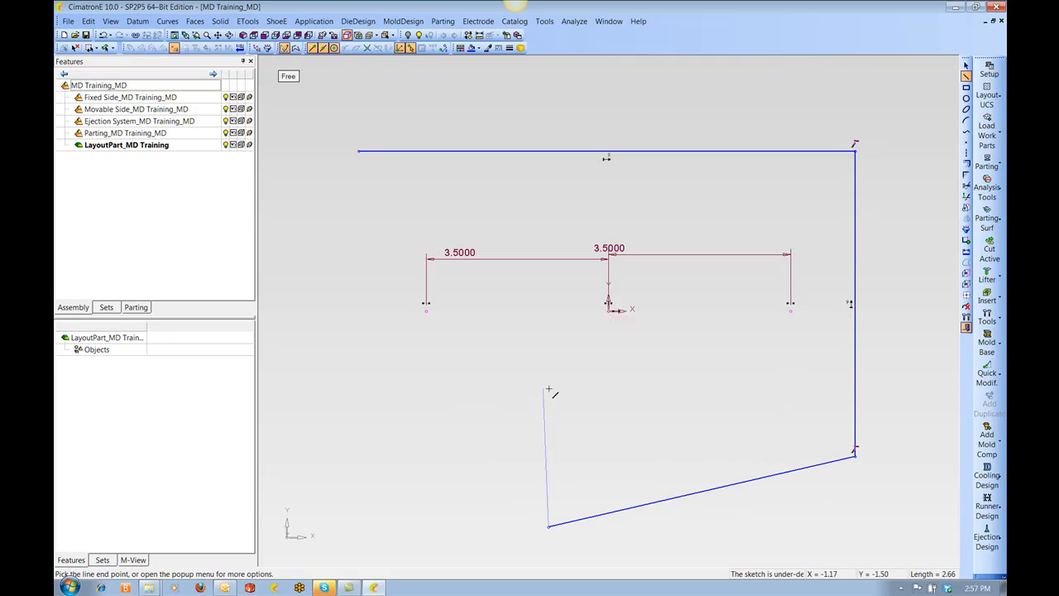
click(691, 442)
click(490, 436)
click(427, 512)
click(359, 419)
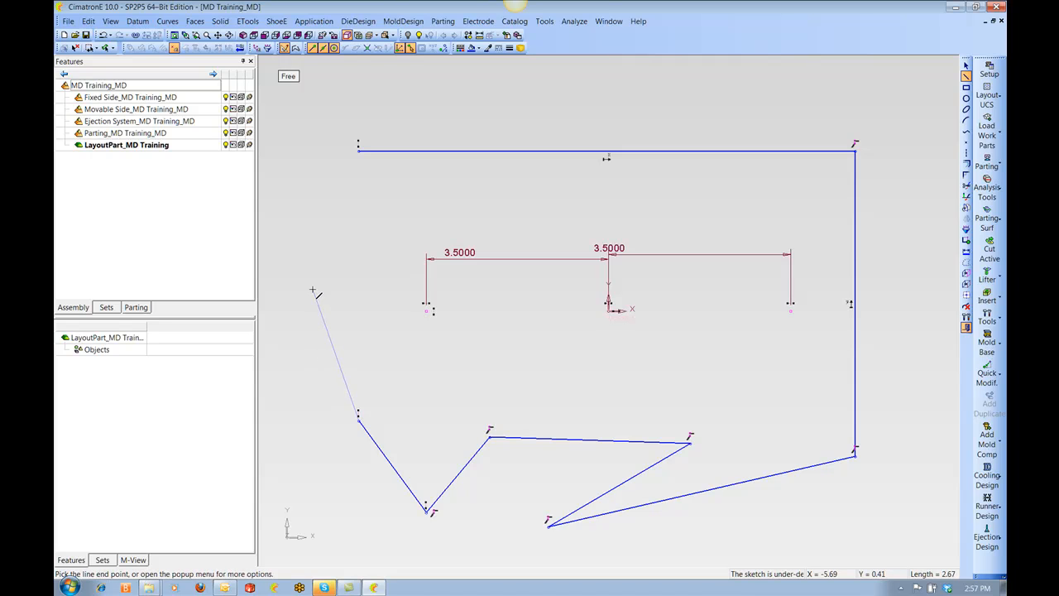
middle_click(396, 206)
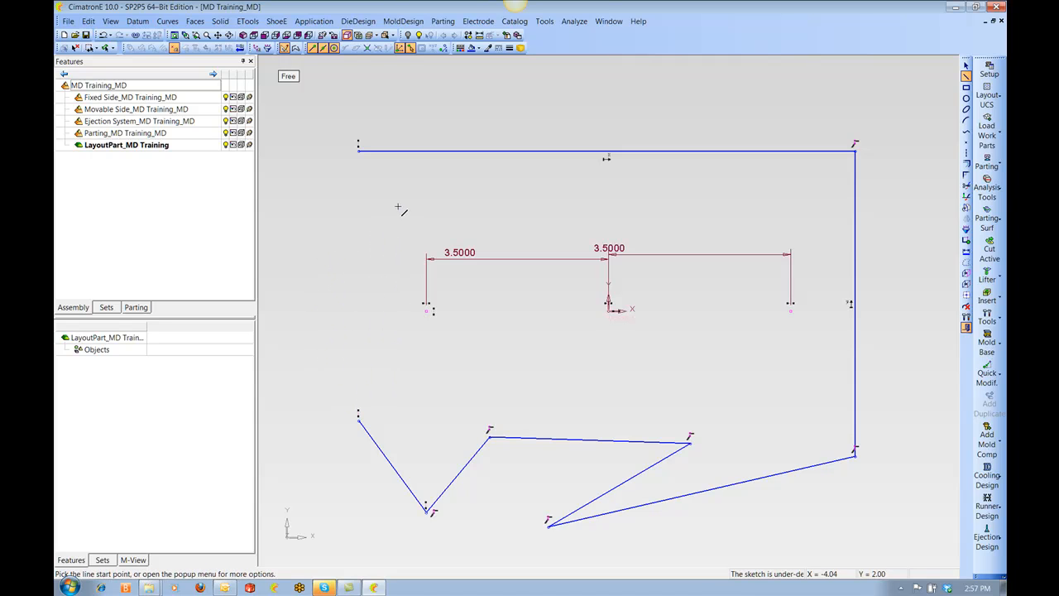
Draw three separate slanted lines, two crossing the upper horizontal line and one beyond the vertical line
click(388, 199)
click(466, 107)
middle_click(644, 89)
click(659, 89)
click(770, 198)
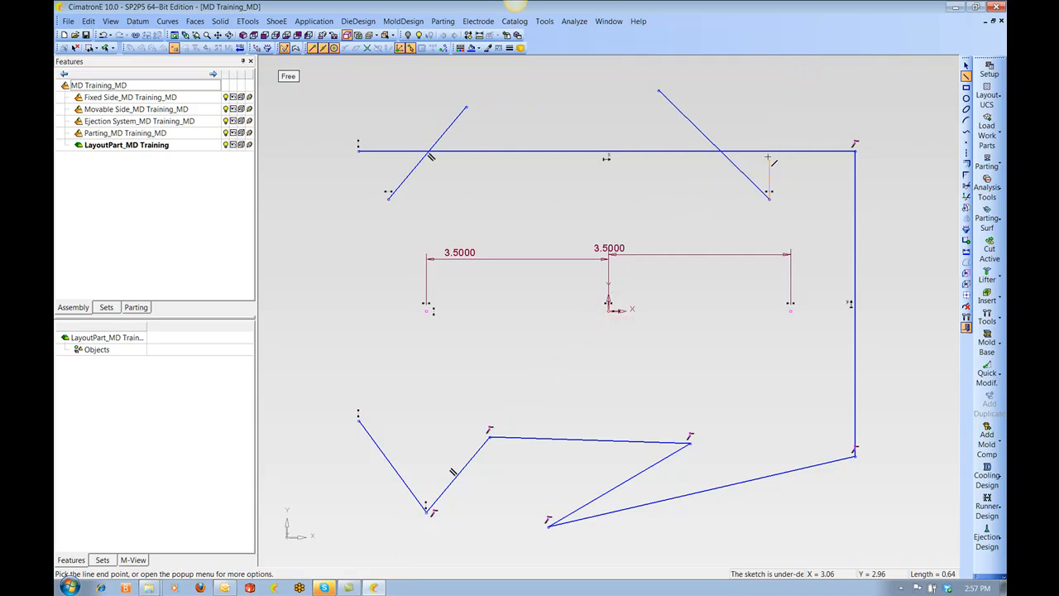
middle_click(767, 109)
click(942, 103)
click(917, 260)
middle_click(886, 356)
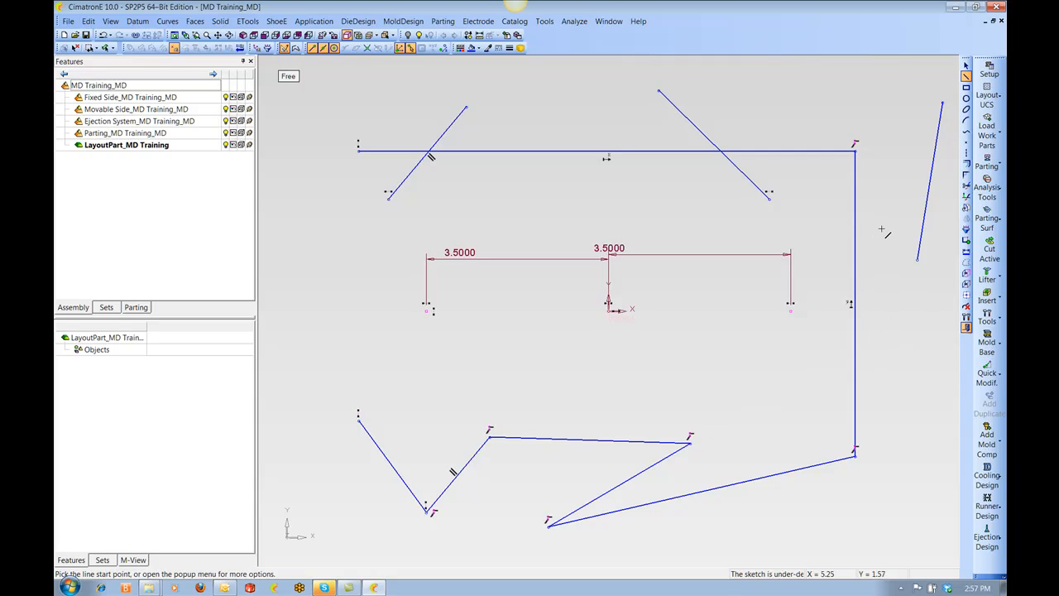
key(Escape)
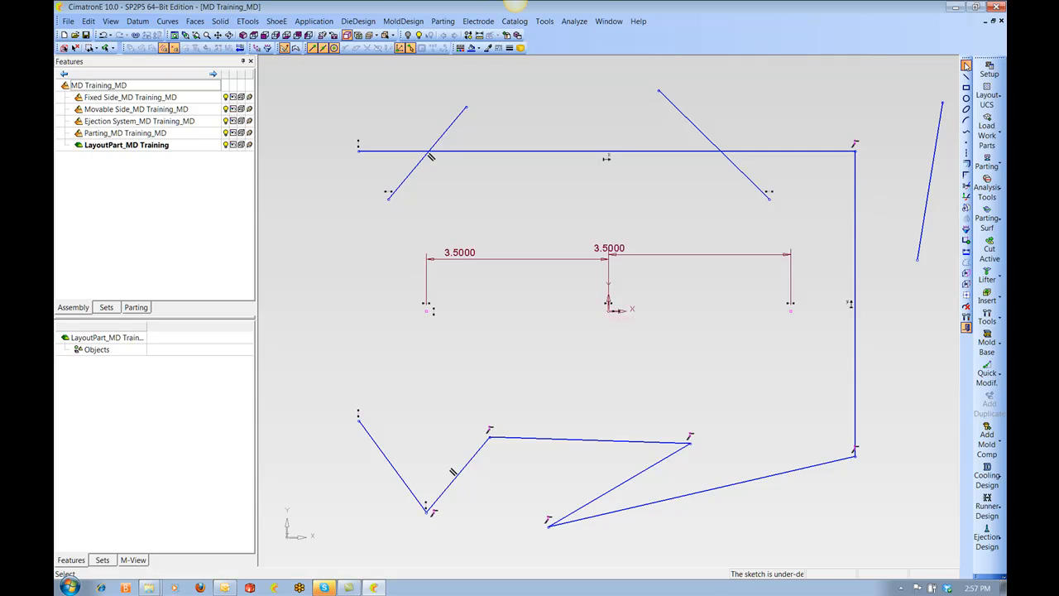
Delete all the drawn lines from the sketch, sparing the two dimensioned points
drag(313, 87, 940, 191)
key(Delete)
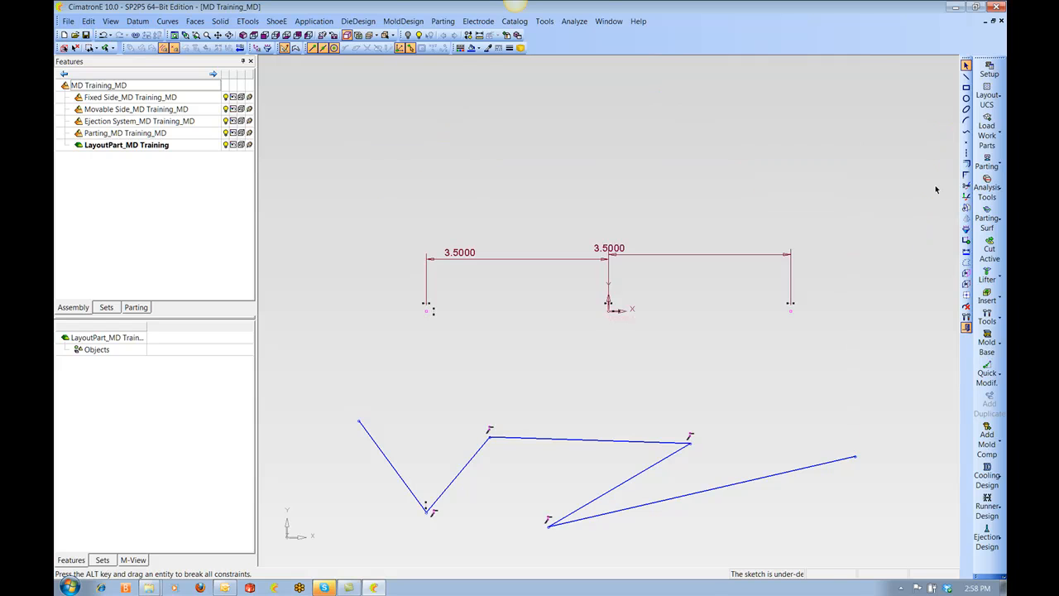
drag(349, 447, 745, 497)
key(Delete)
drag(641, 404, 672, 477)
key(Delete)
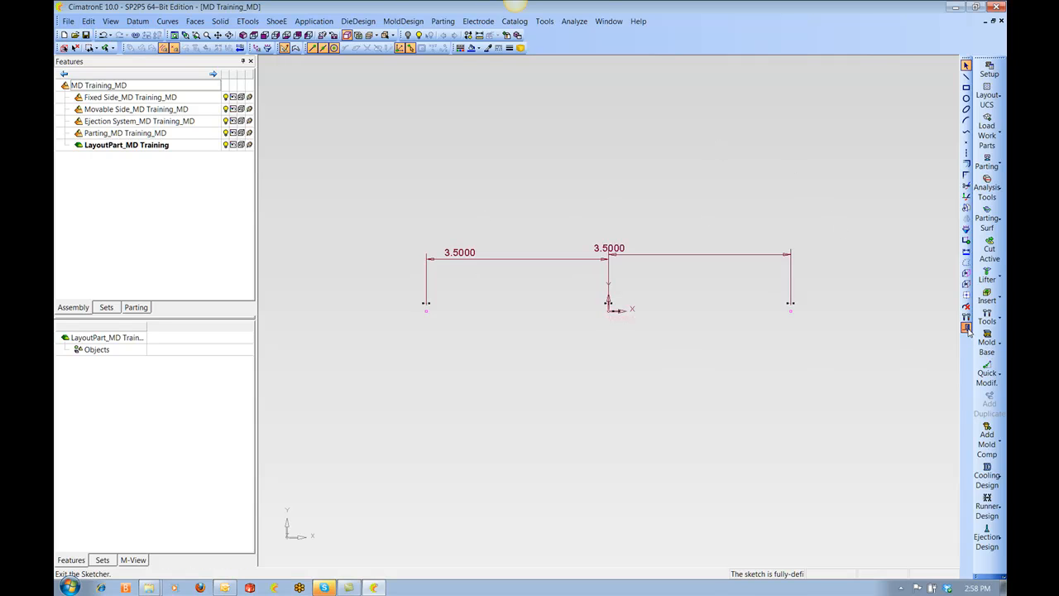
Finish the layout sketch and exit the Sketcher
right_click(792, 170)
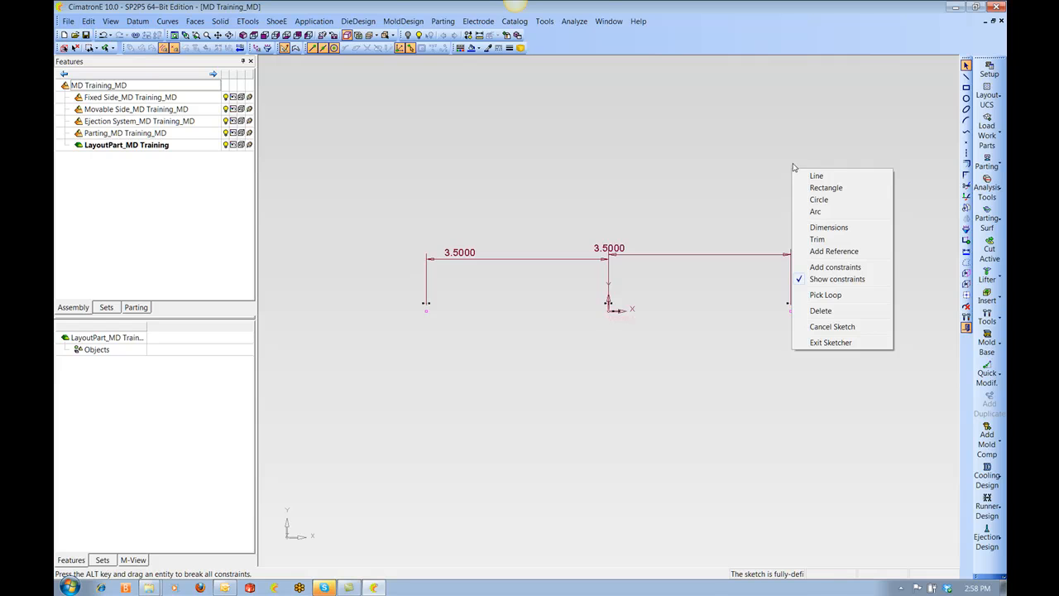
click(830, 342)
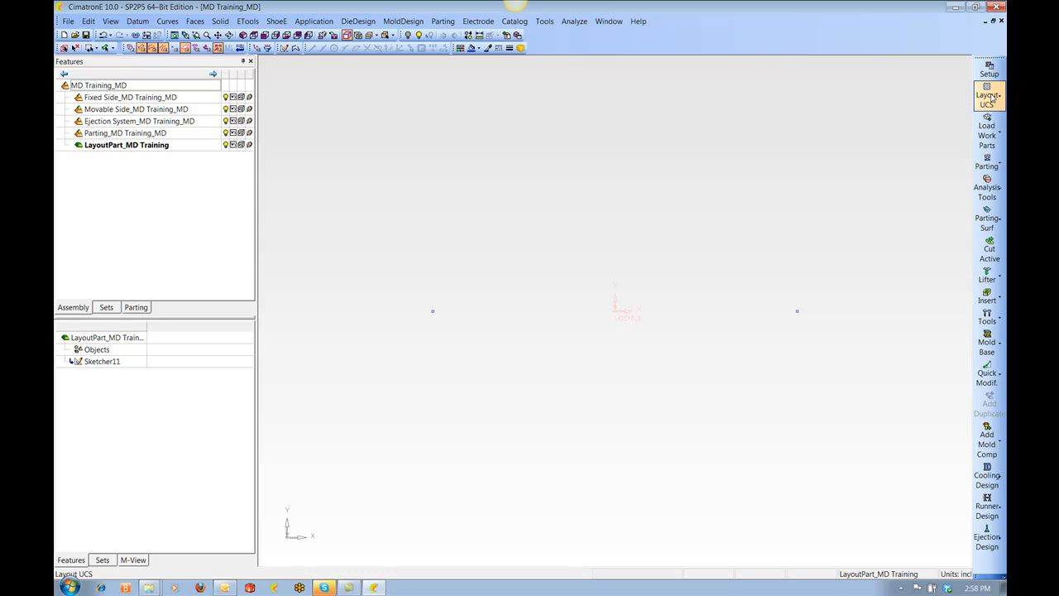
Start a Layout UCS feature and place a coordinate system on each of the two sketch points
click(992, 98)
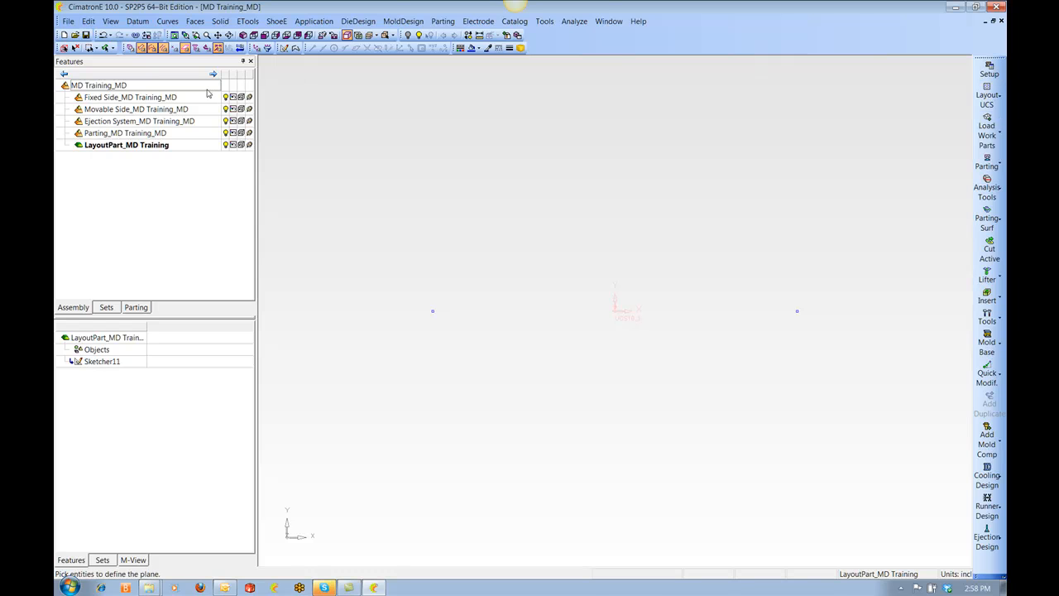
click(139, 21)
mouse_move(152, 63)
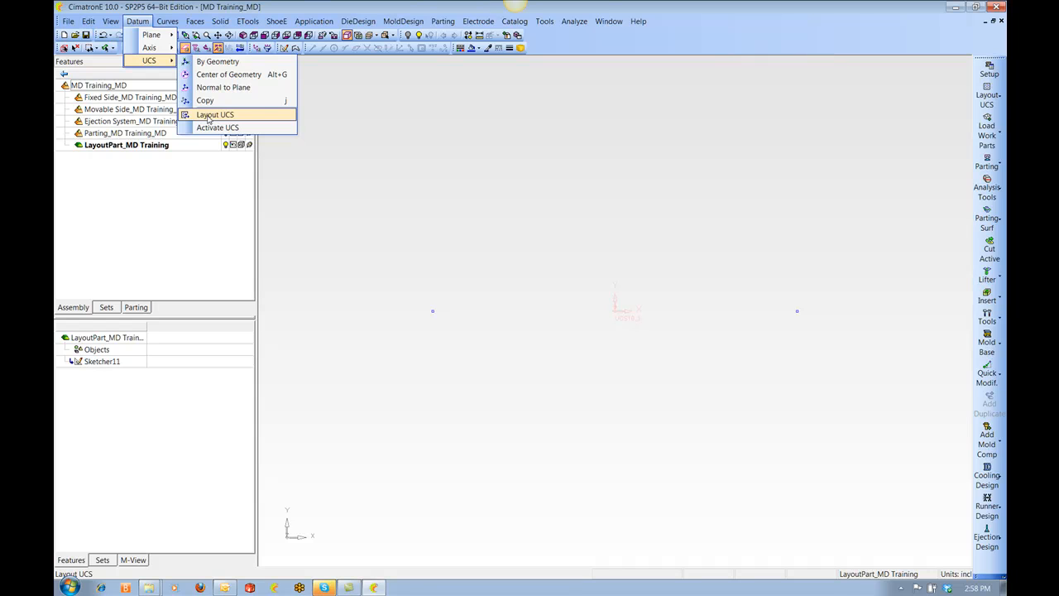
click(993, 97)
click(952, 103)
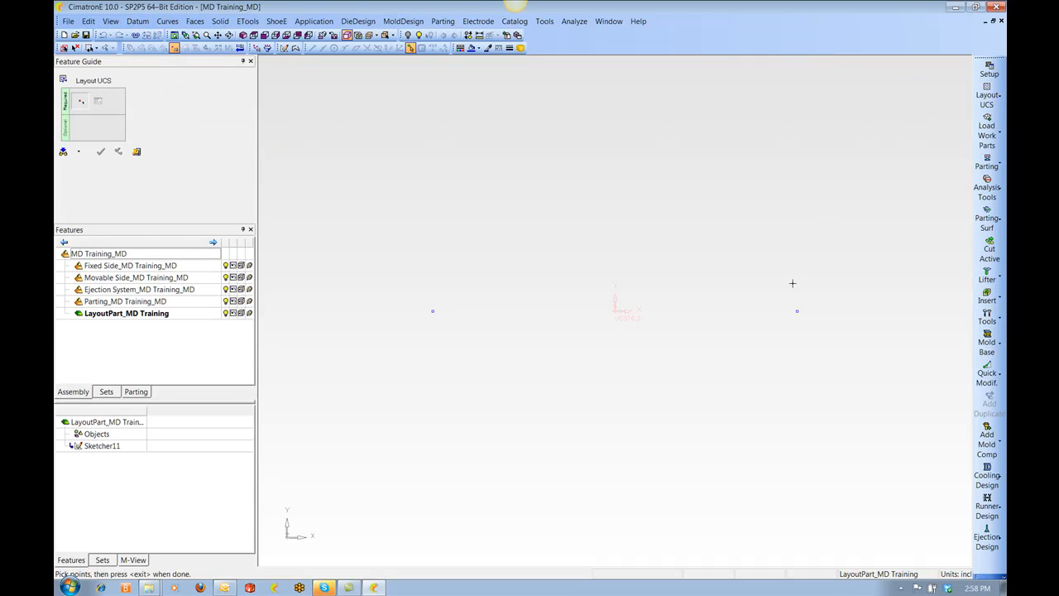
click(797, 310)
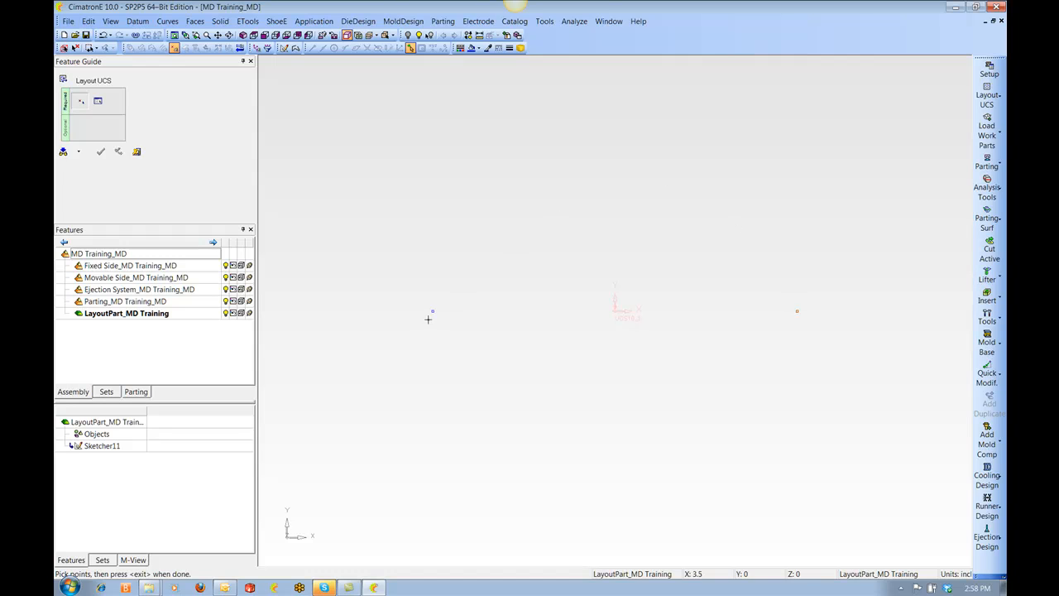
click(432, 311)
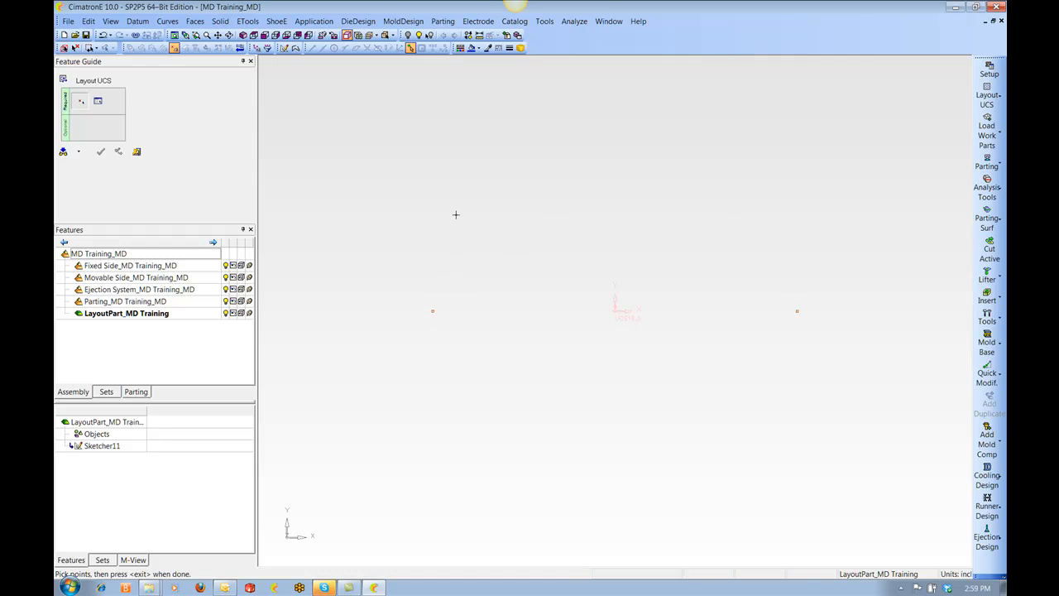
middle_click(539, 184)
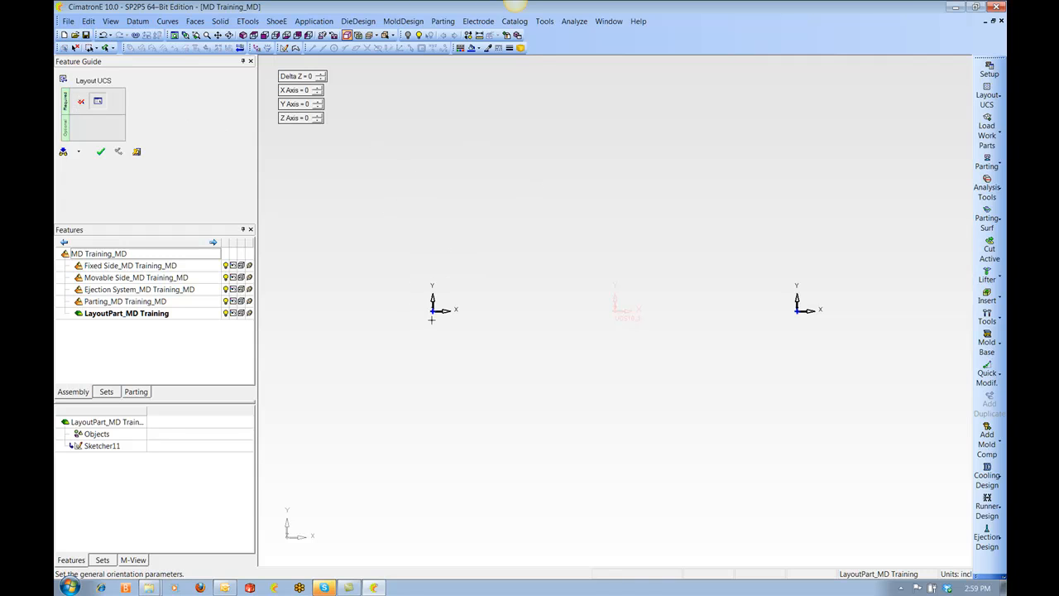
Set the Z axis rotation of the layout UCS on the negative X side to 270 degrees
click(431, 311)
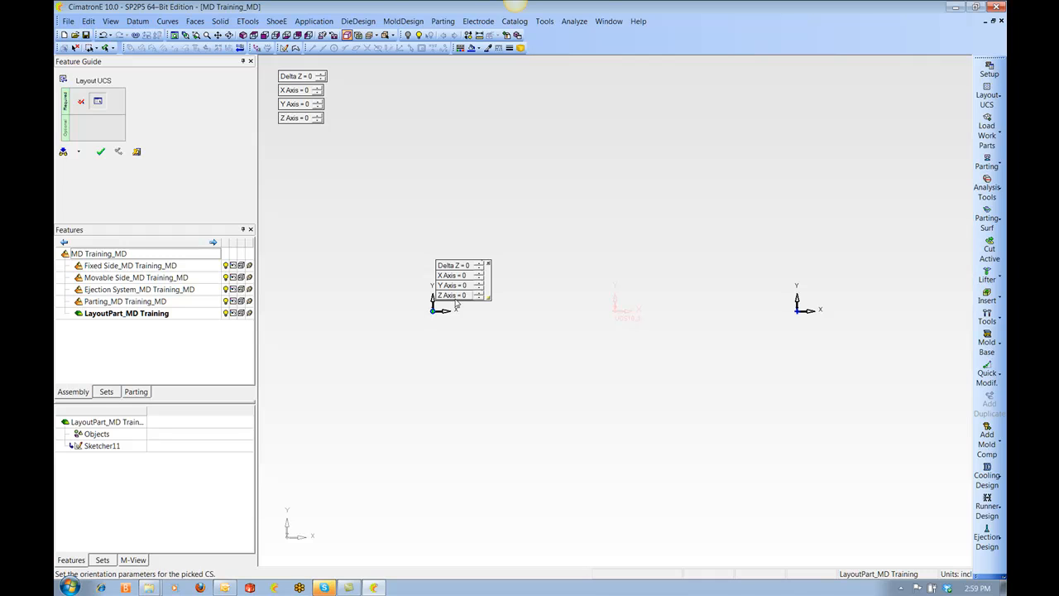
click(456, 297)
text(270)
key(Return)
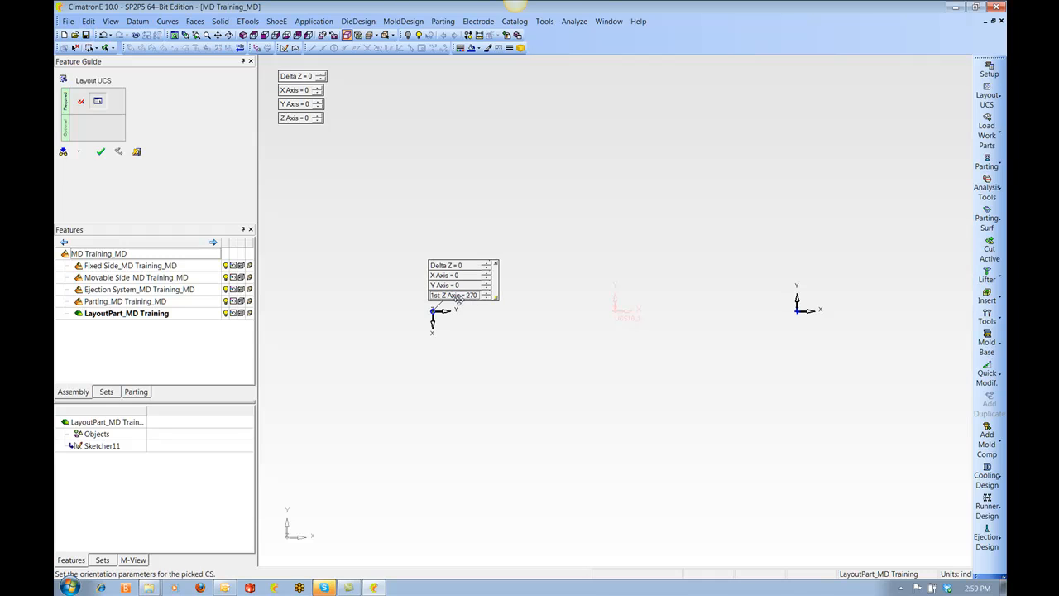
Set the Z axis rotation of the layout UCS on the positive X side to 90 degrees and accept the feature
click(797, 306)
click(826, 296)
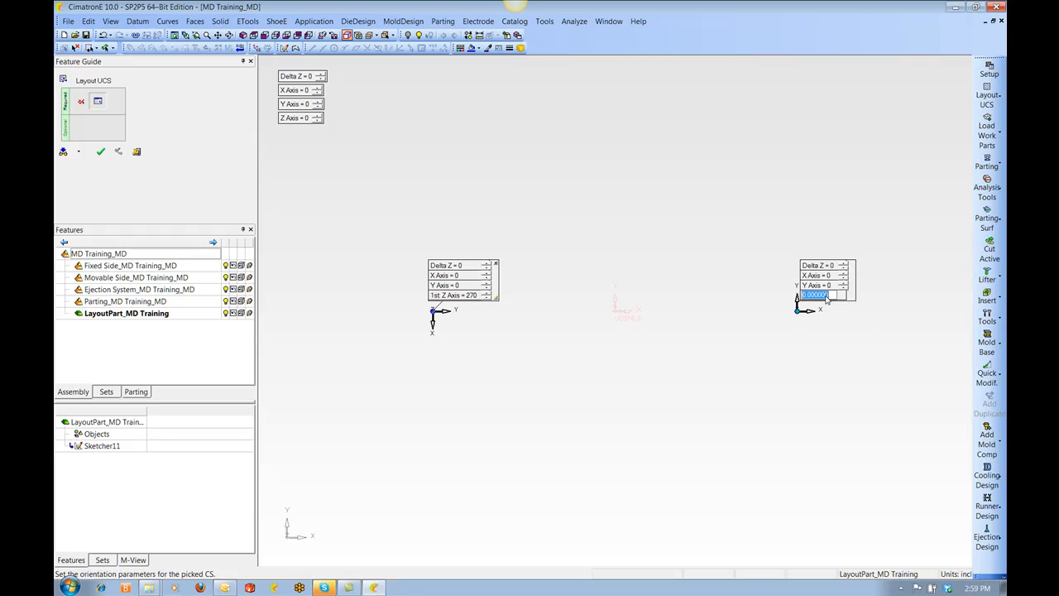
text(90)
key(Return)
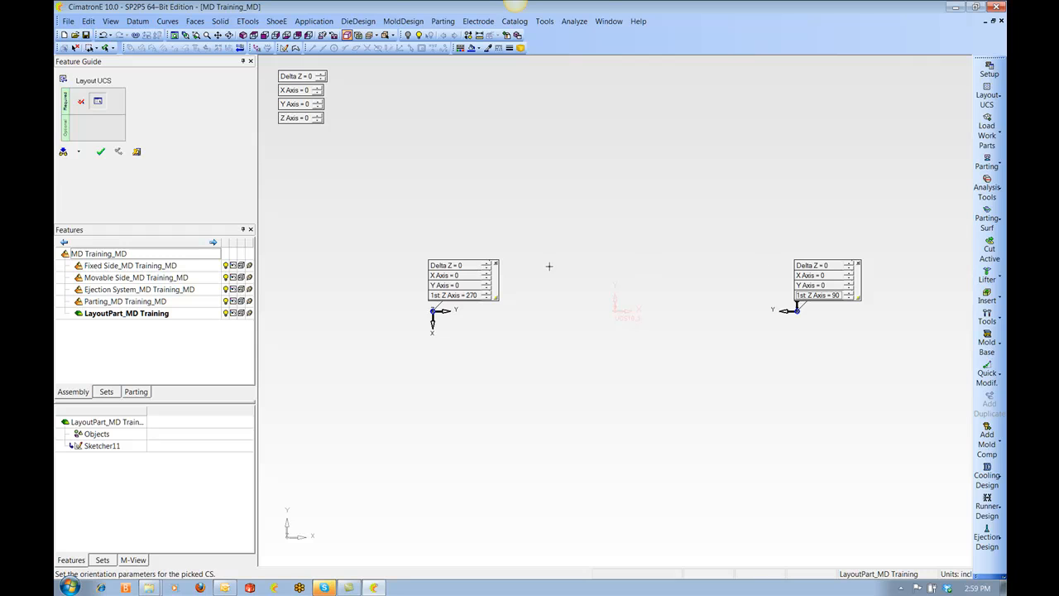
middle_click(661, 208)
click(661, 208)
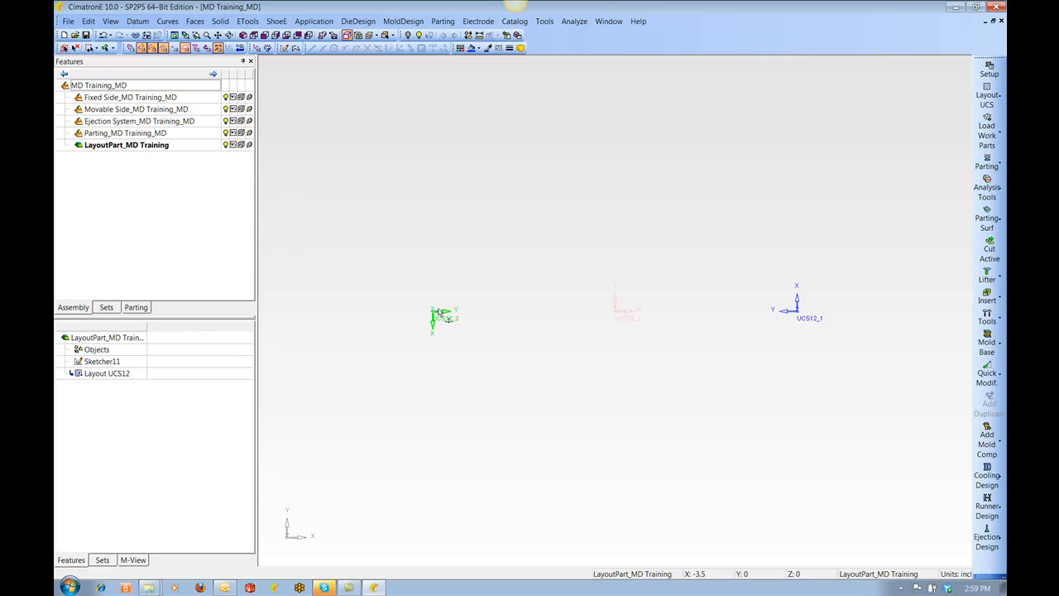
Start loading a work part and choose game_controller2#2.elt from the Mold_Design folder as the master part
click(993, 129)
click(954, 119)
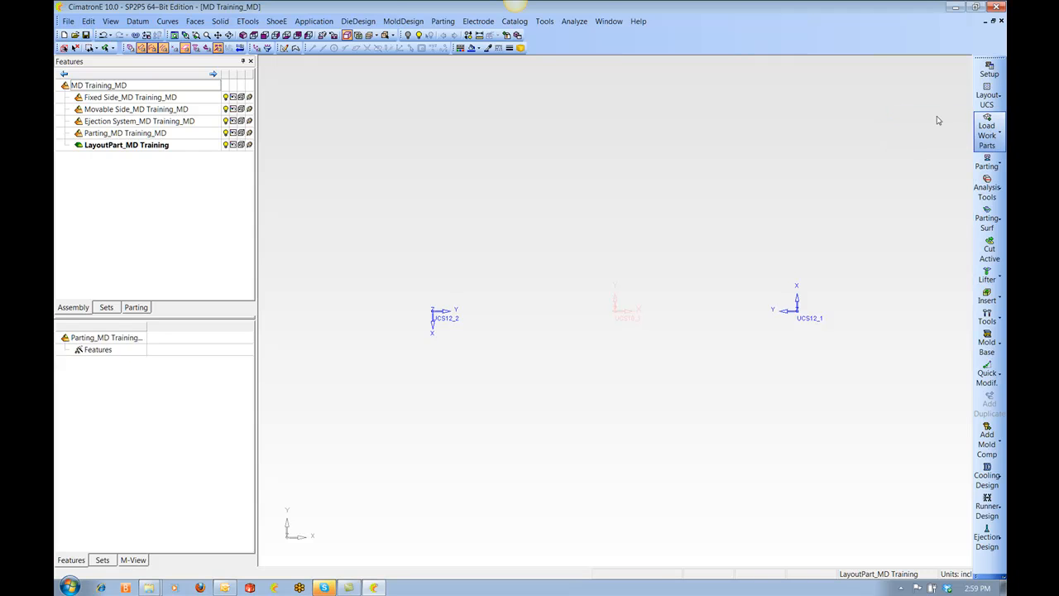
drag(337, 81, 416, 98)
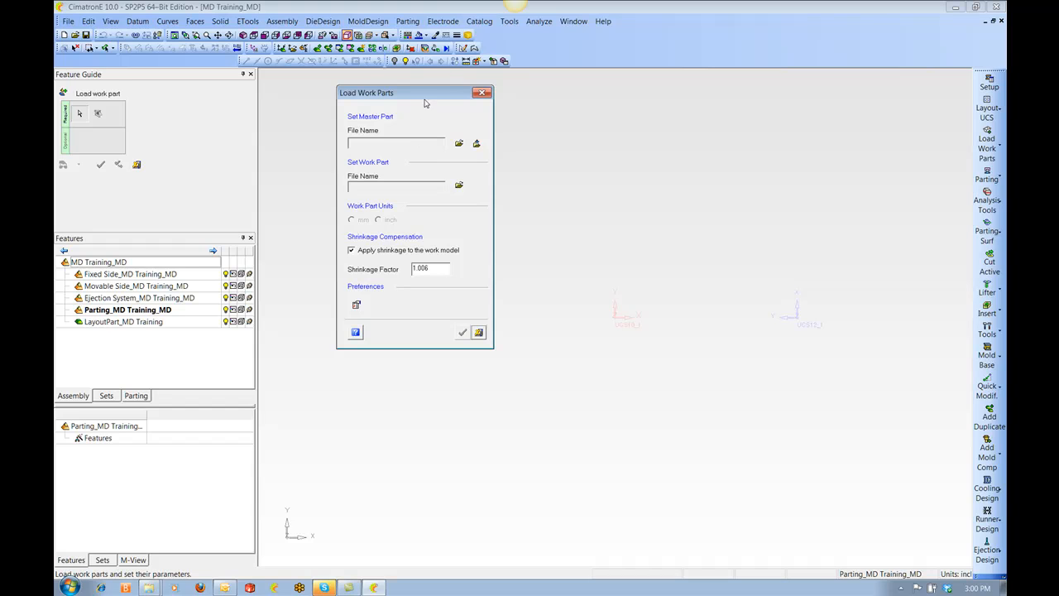
drag(429, 97, 385, 89)
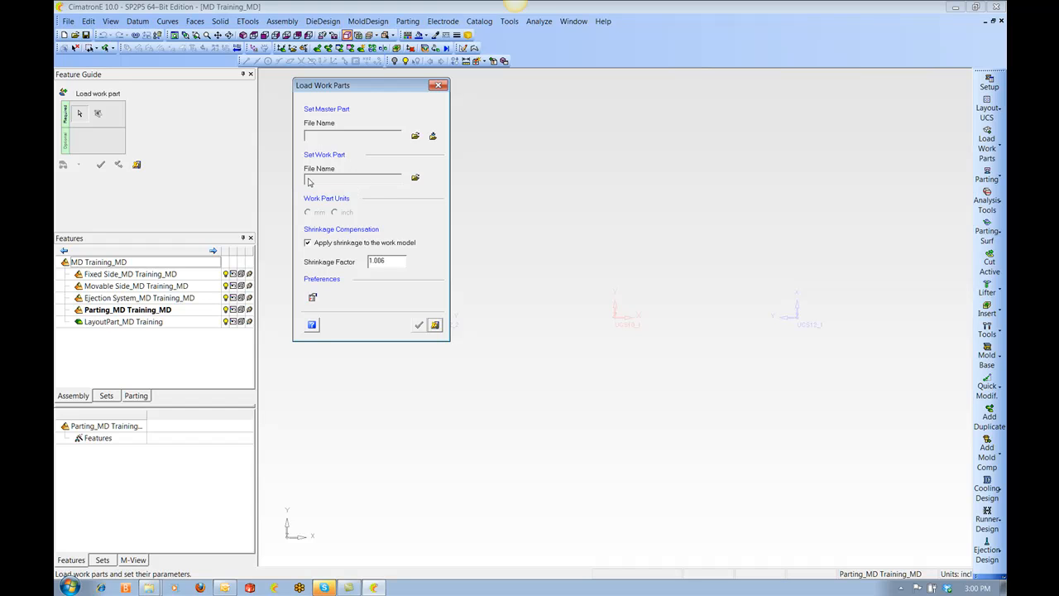
click(415, 136)
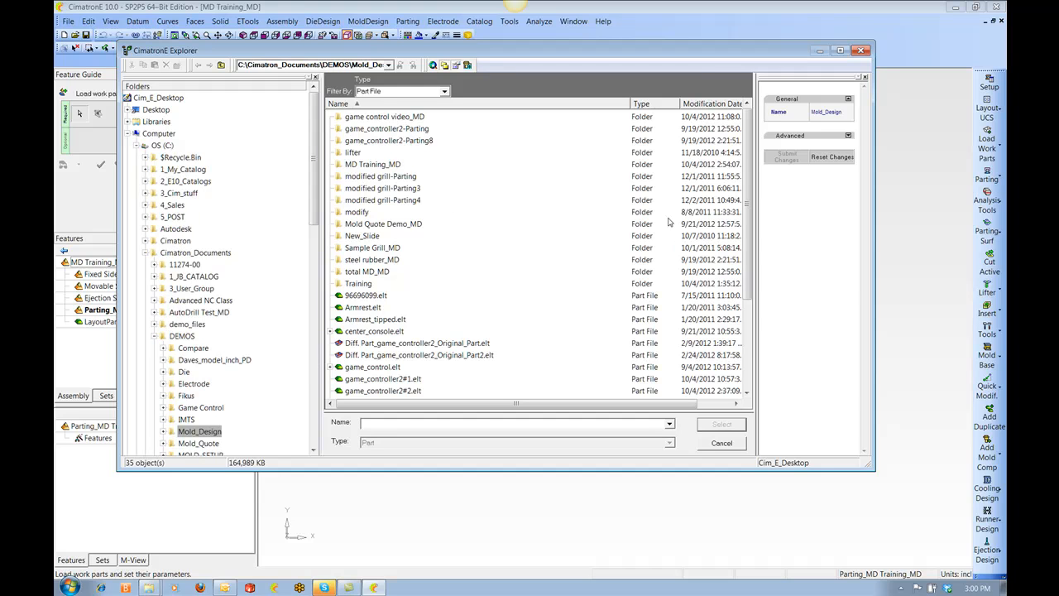
drag(741, 217, 743, 238)
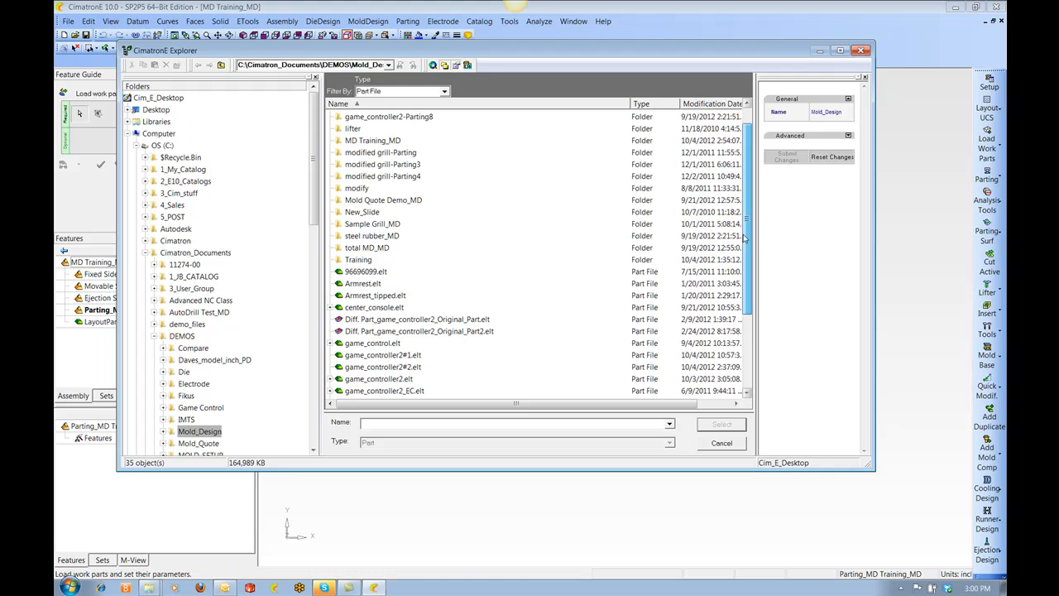
click(418, 368)
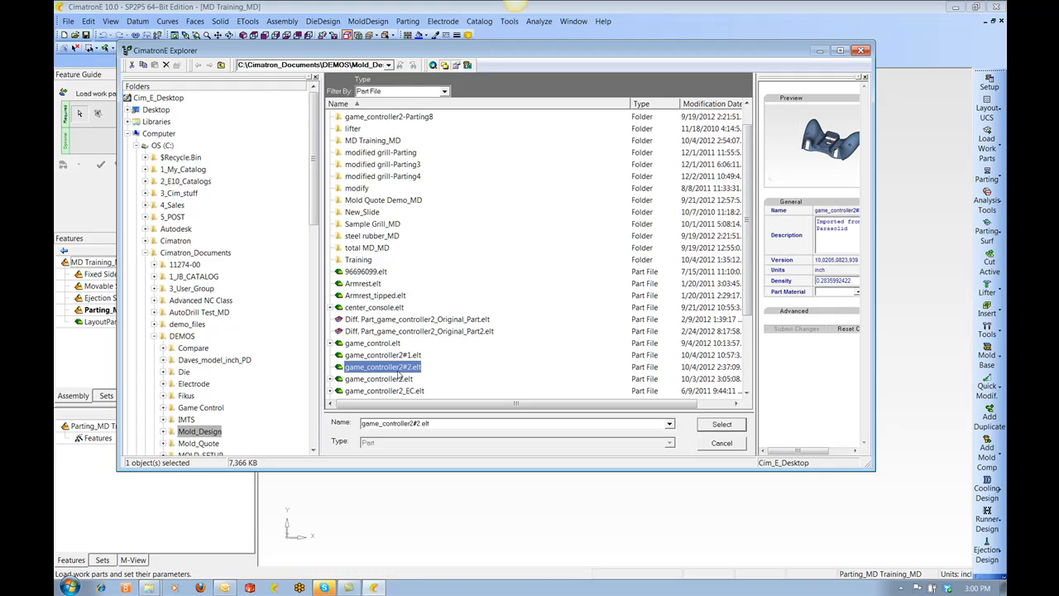
click(729, 430)
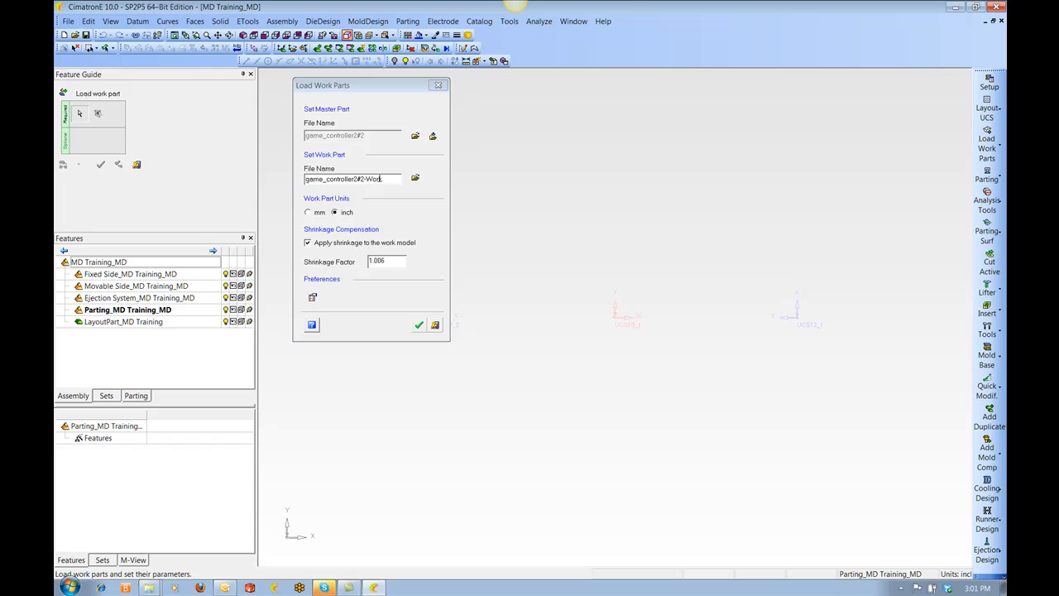
Accept game_controller2#2-Work as the work part in inches, with the 1.006 shrinkage factor applied to the work model
drag(385, 178, 366, 180)
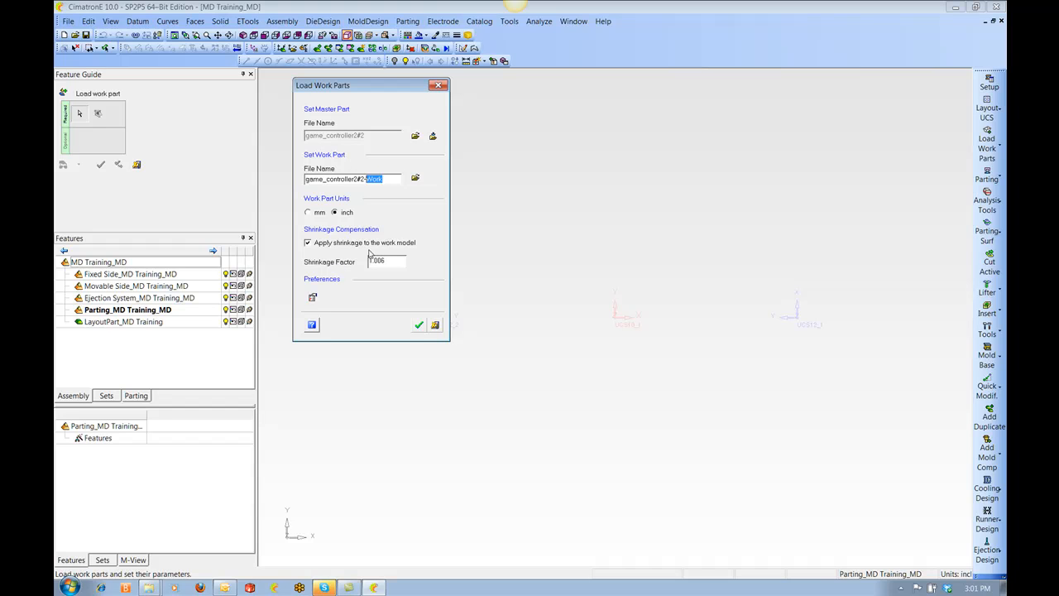
click(309, 243)
click(308, 242)
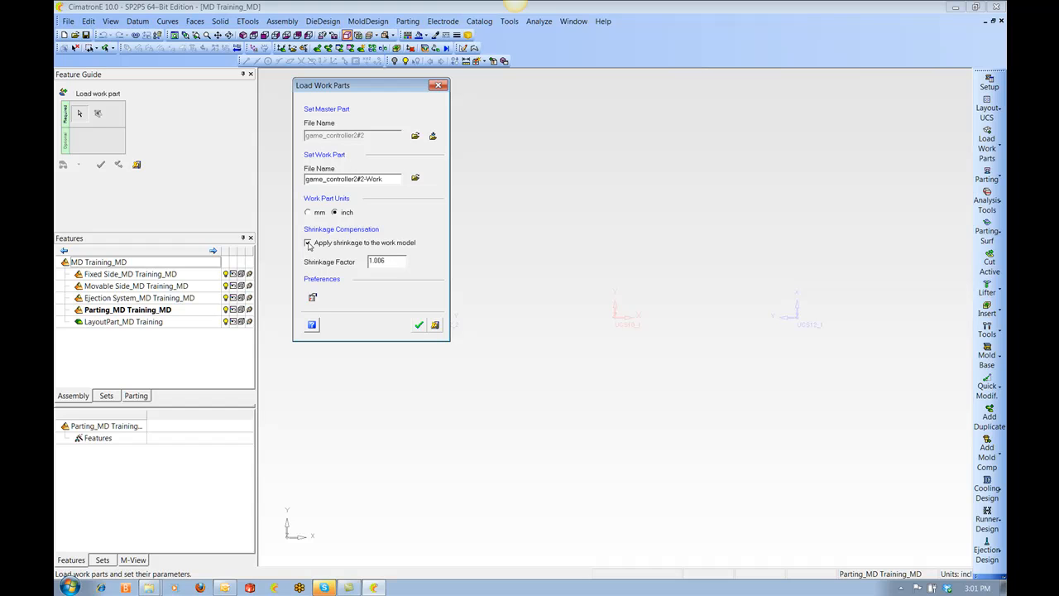
click(419, 325)
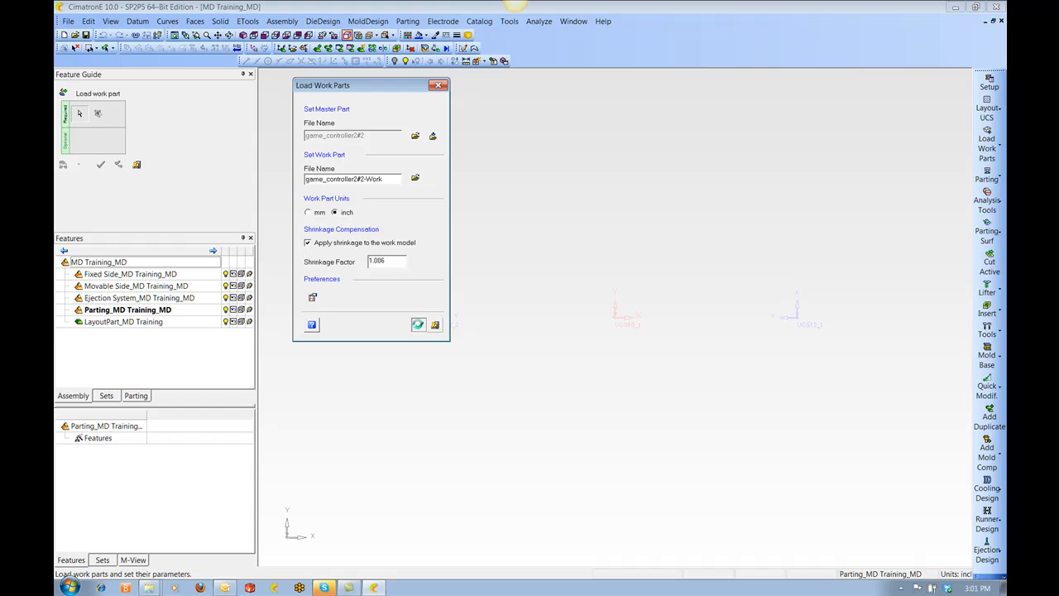
click(419, 325)
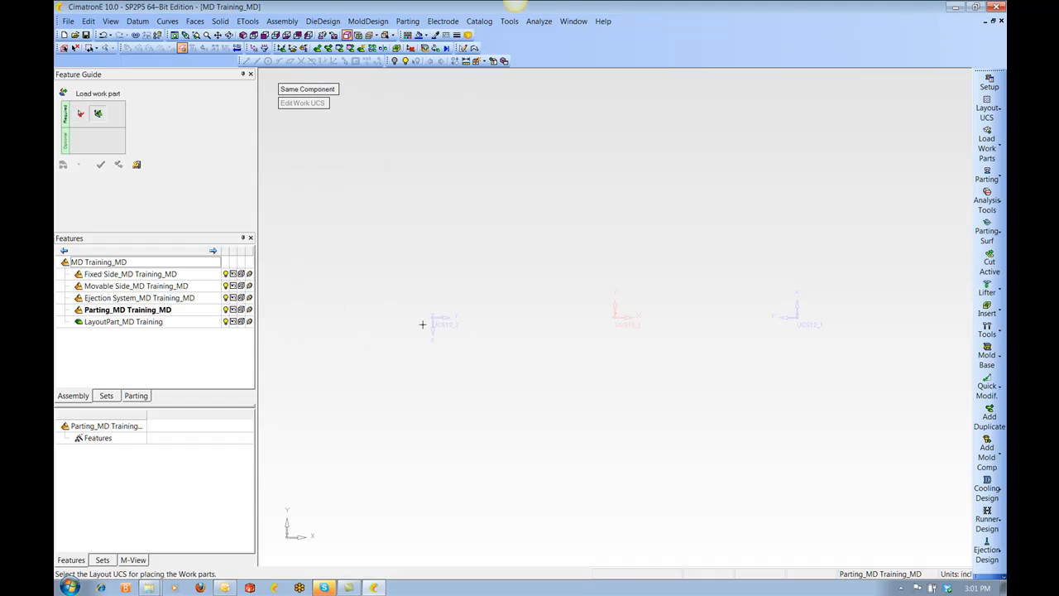
Place the game controller work part on both layout UCSs, first on the negative X side and then on the positive X side
click(432, 325)
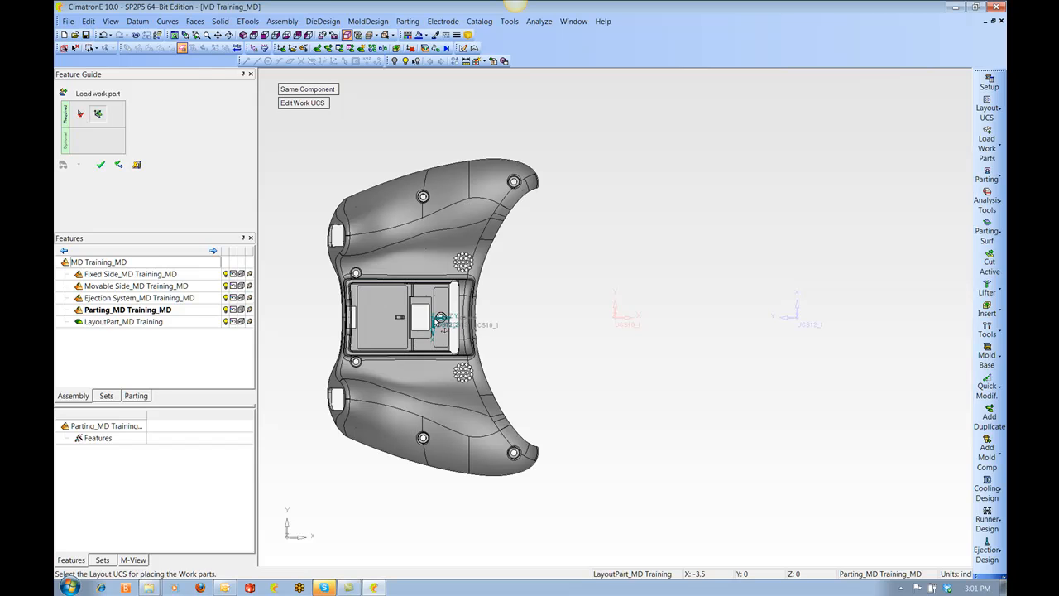
click(796, 316)
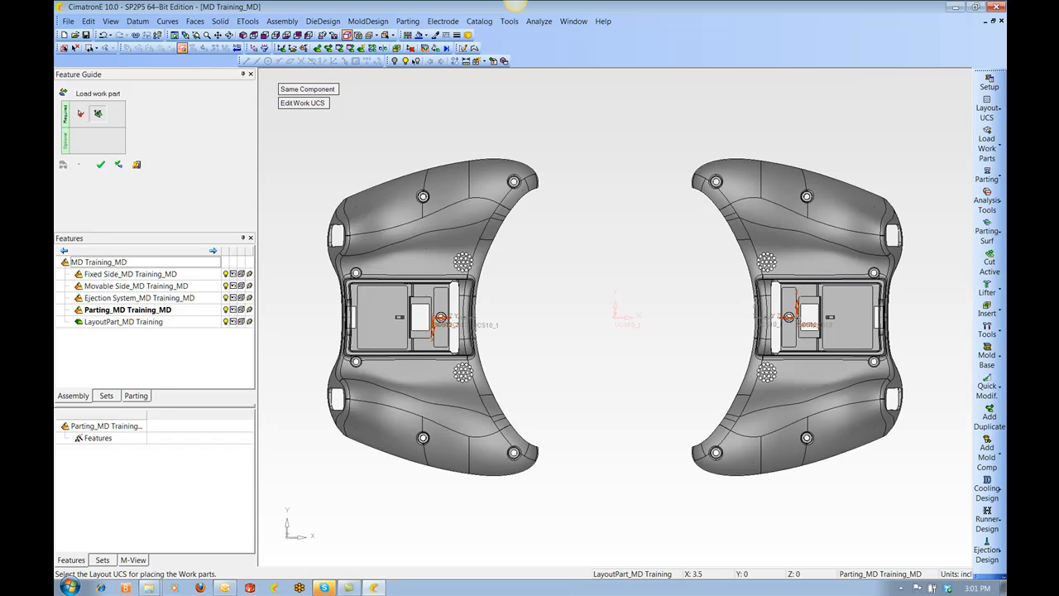
ctrl+drag(728, 324, 698, 288)
ctrl+middle_drag(698, 289, 729, 274)
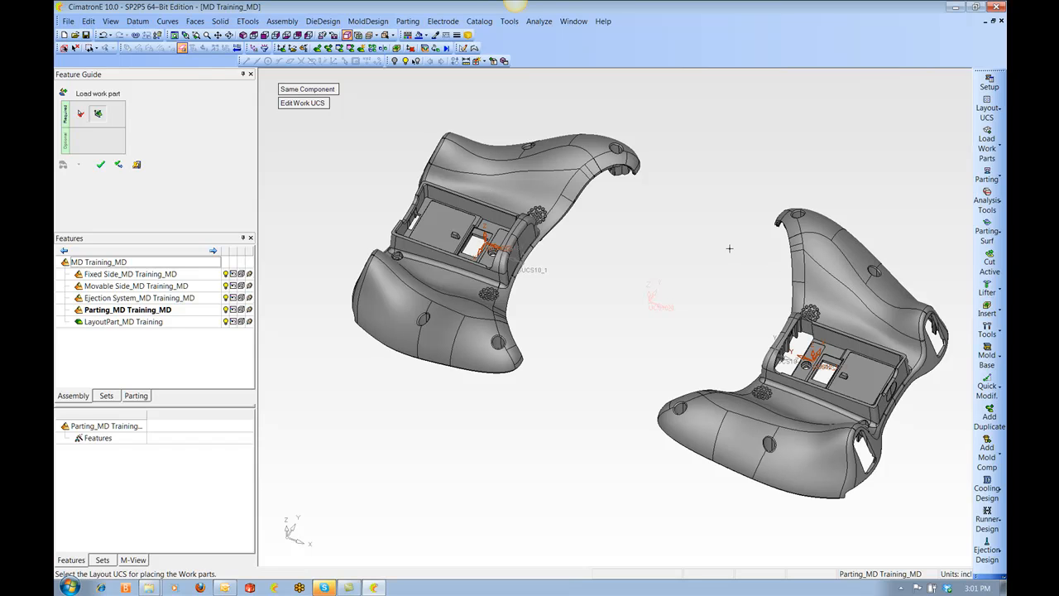
Try the Different Components option, return it to Same Component, and accept the loading of the two work parts
click(318, 90)
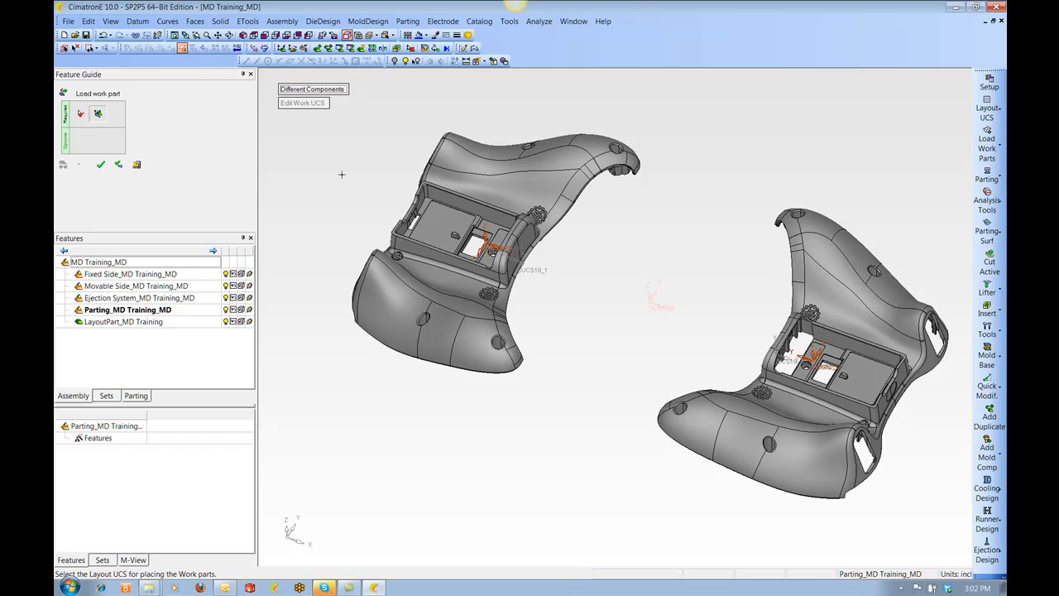
click(325, 89)
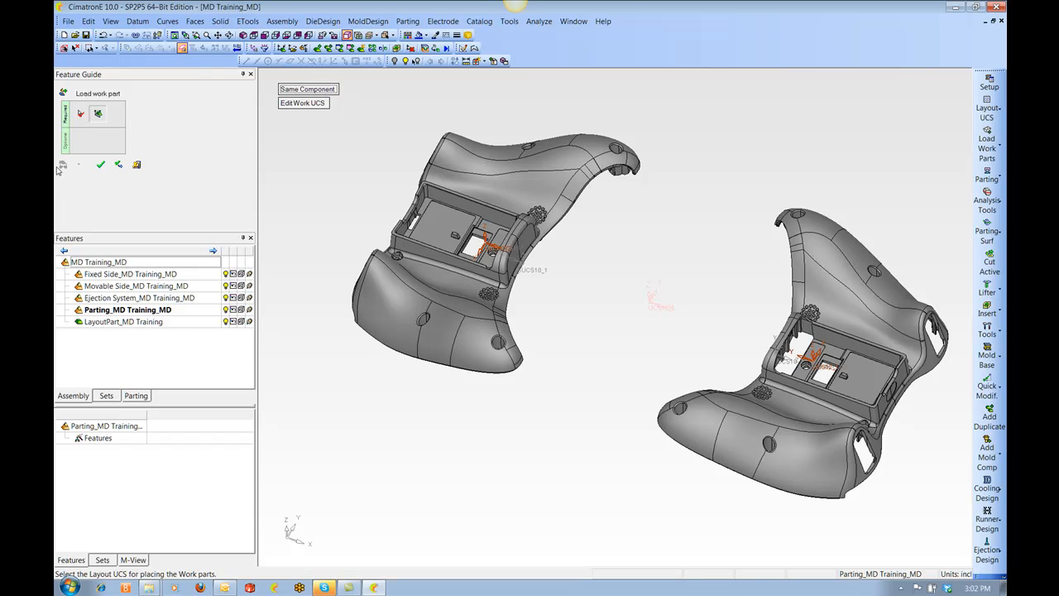
click(100, 164)
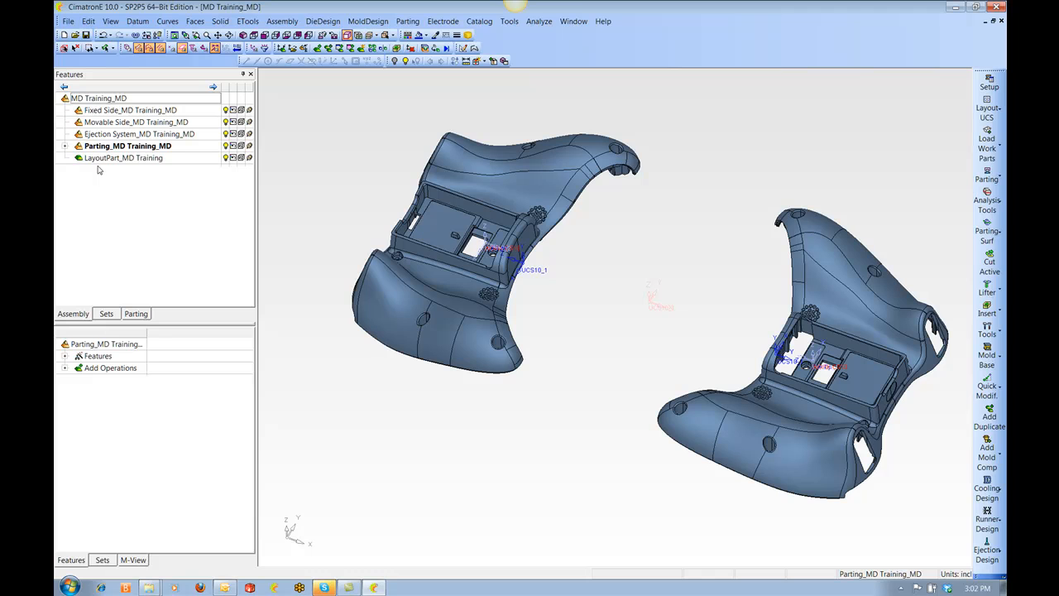
ctrl+drag(619, 319, 617, 308)
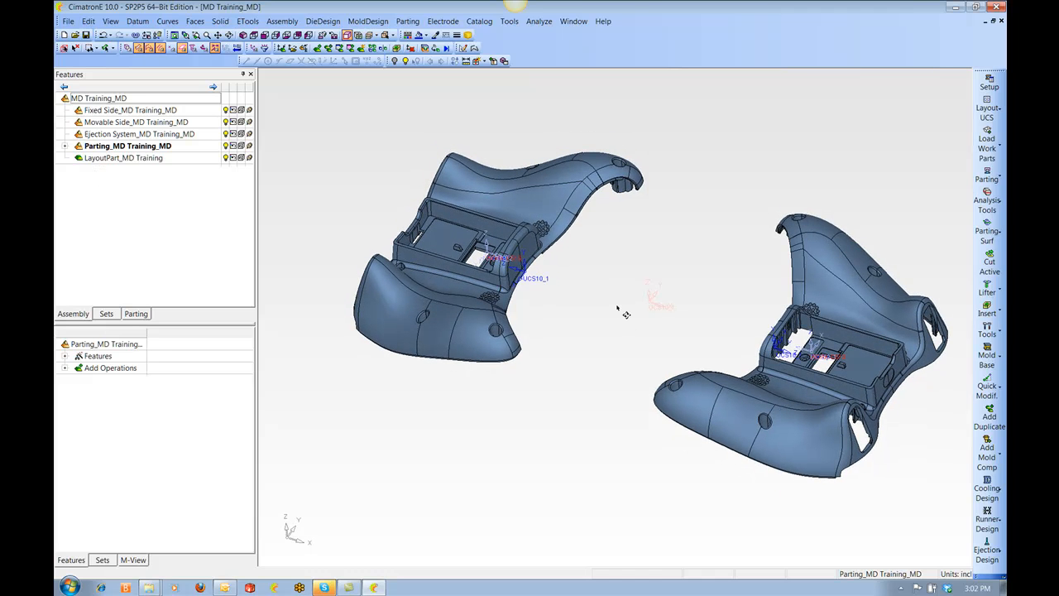